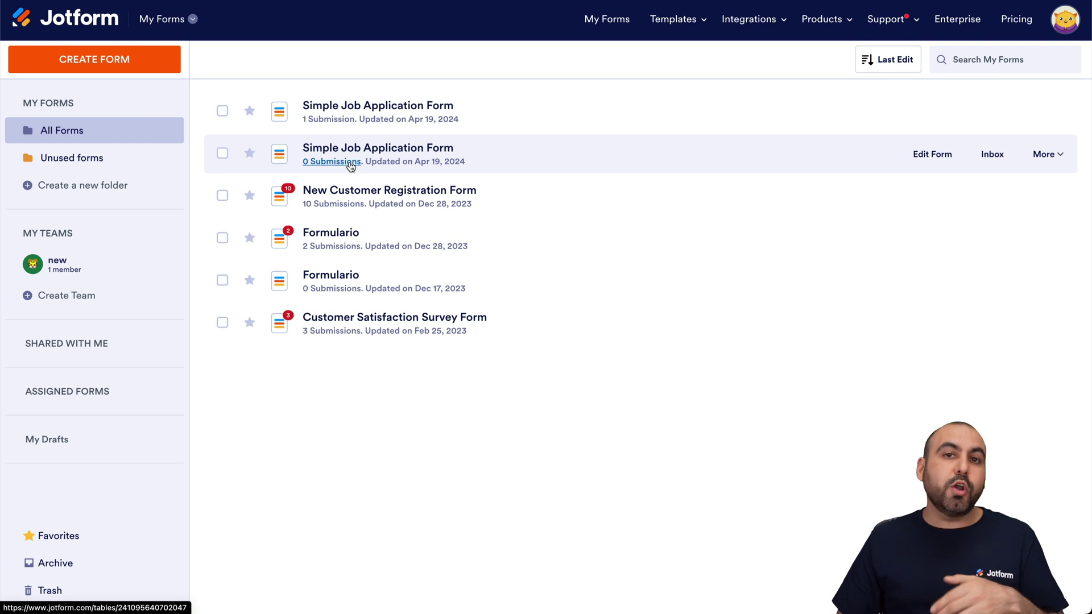
# Switch from My Forms to My Approvals and start a new approval flow with Create Approval
pyautogui.click(162, 19)
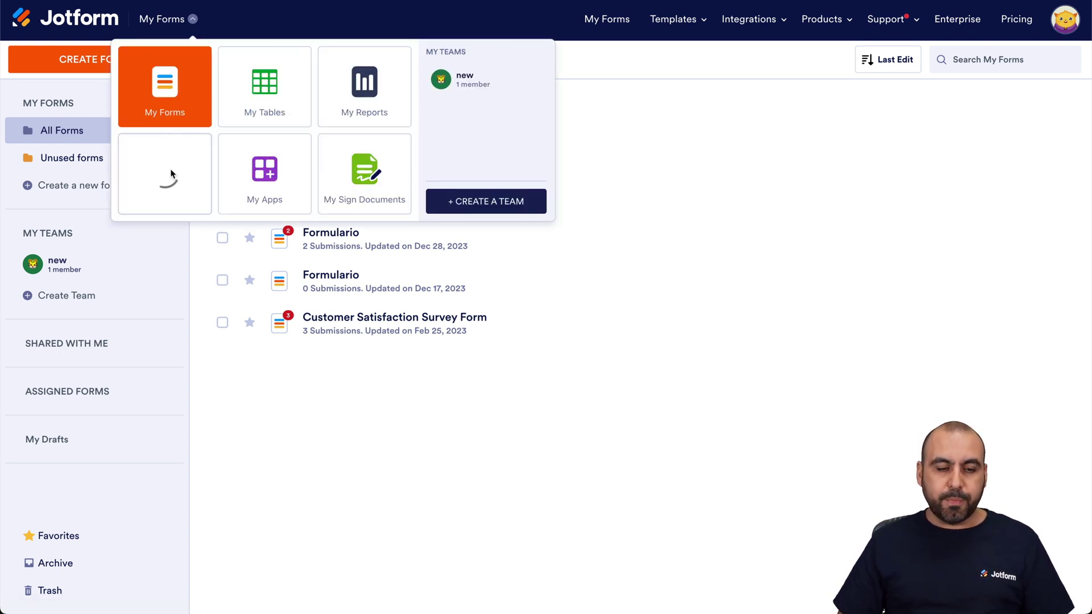
pyautogui.click(171, 174)
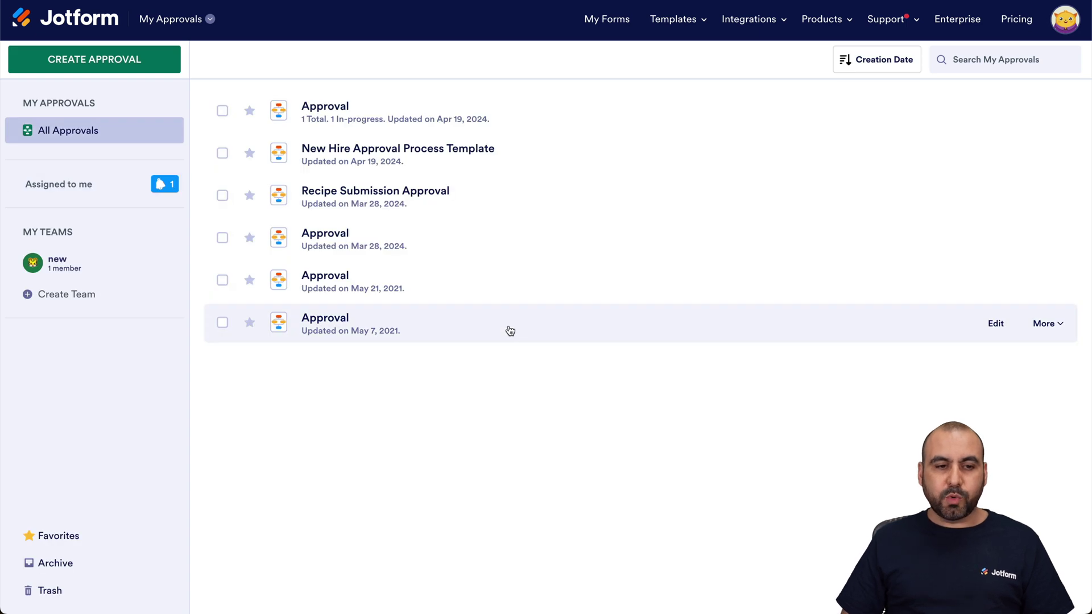
pyautogui.click(510, 331)
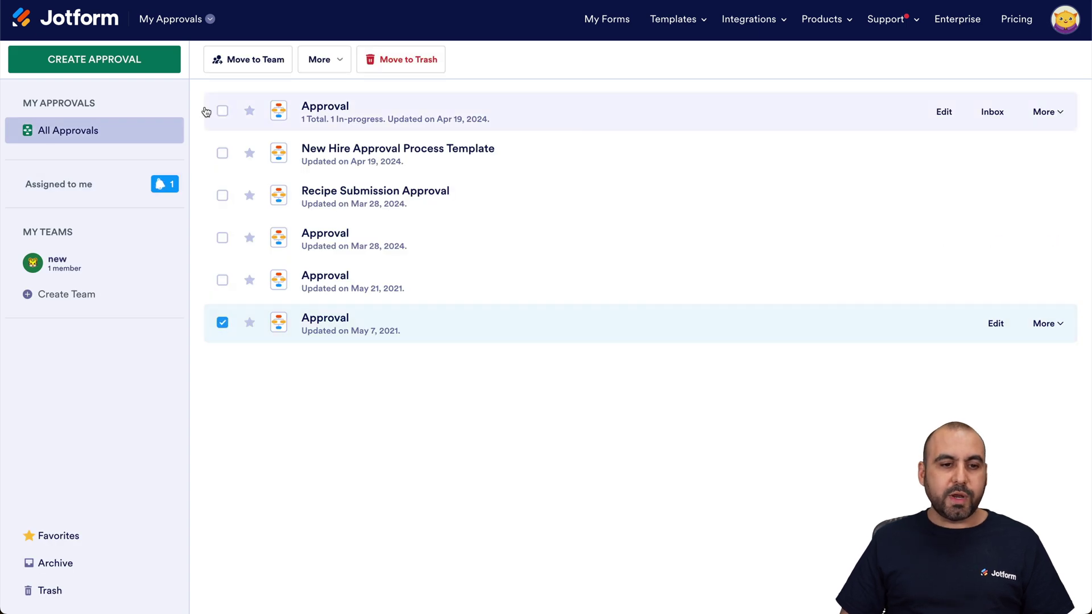
pyautogui.click(117, 68)
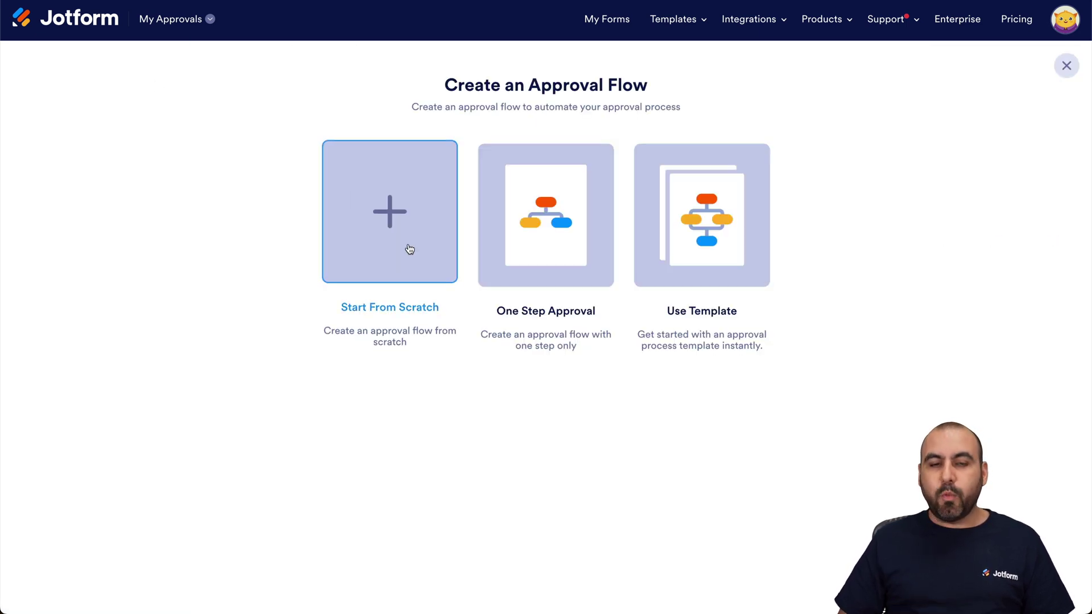
# Choose Use Template and pick the New Hire Approval Process Template
pyautogui.click(707, 194)
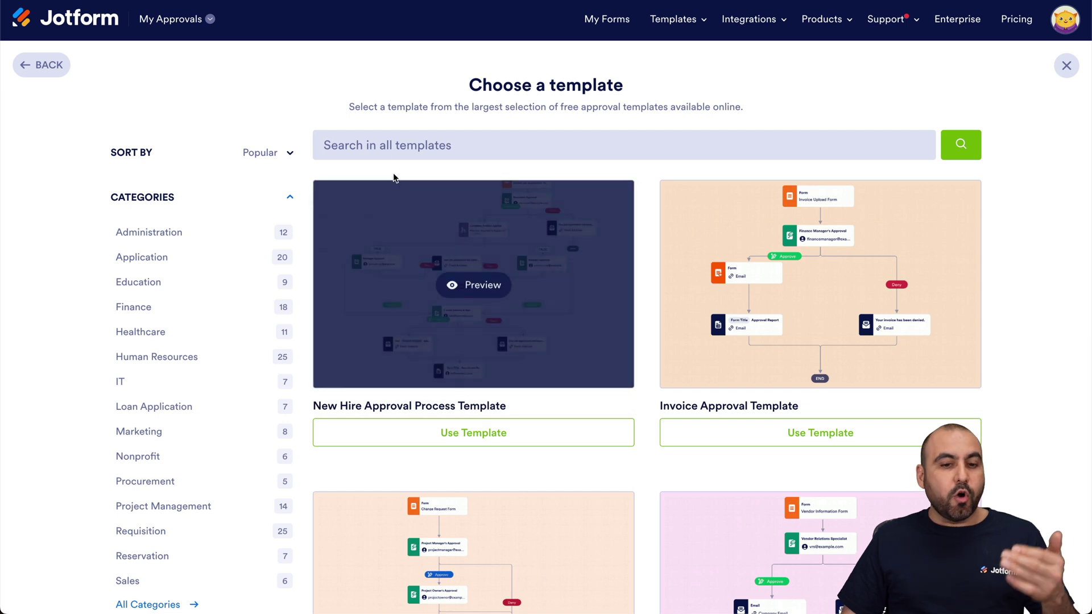
pyautogui.moveTo(498, 285)
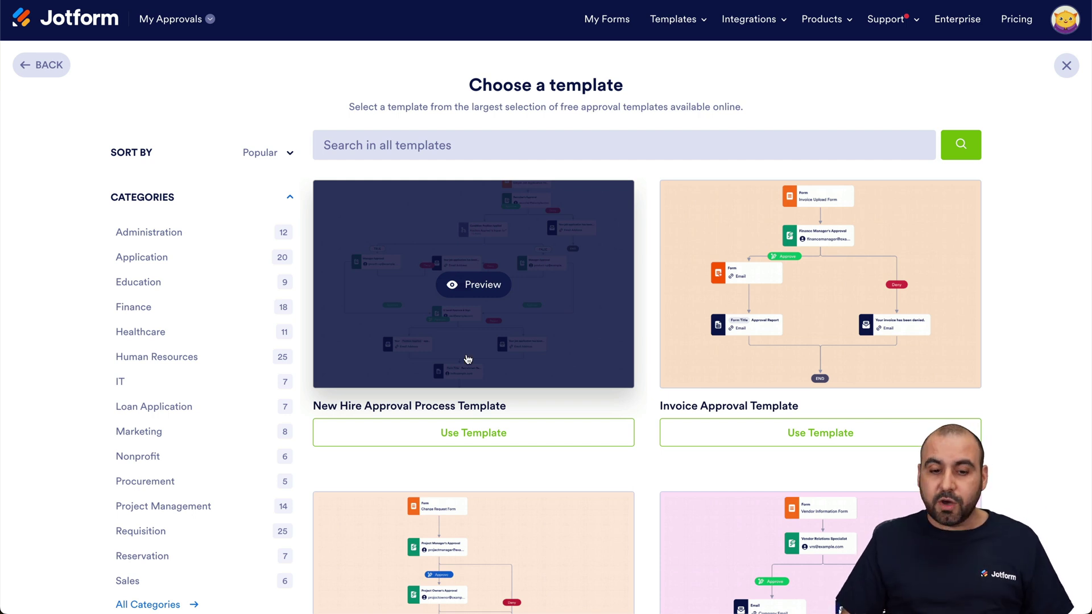
pyautogui.click(454, 435)
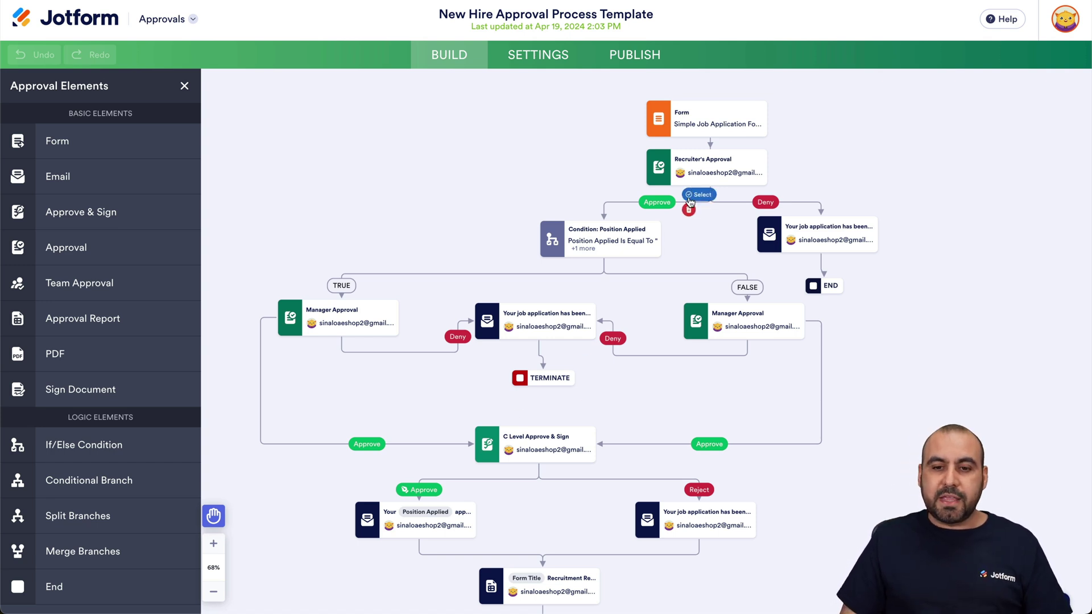
# Let the New Hire Approval template load in the approval builder
pyautogui.moveTo(692, 106)
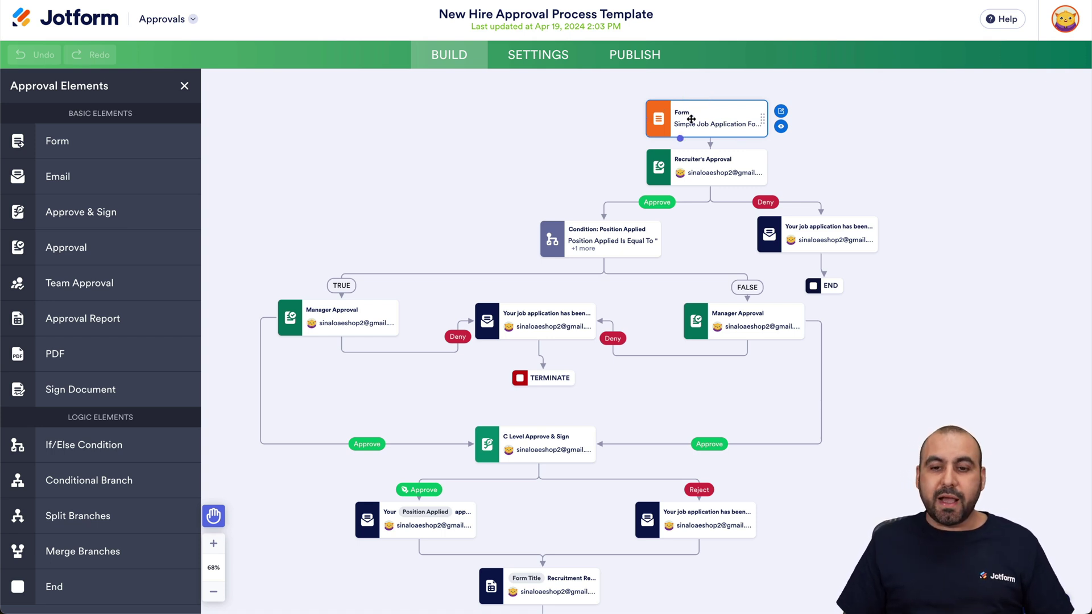
pyautogui.click(787, 127)
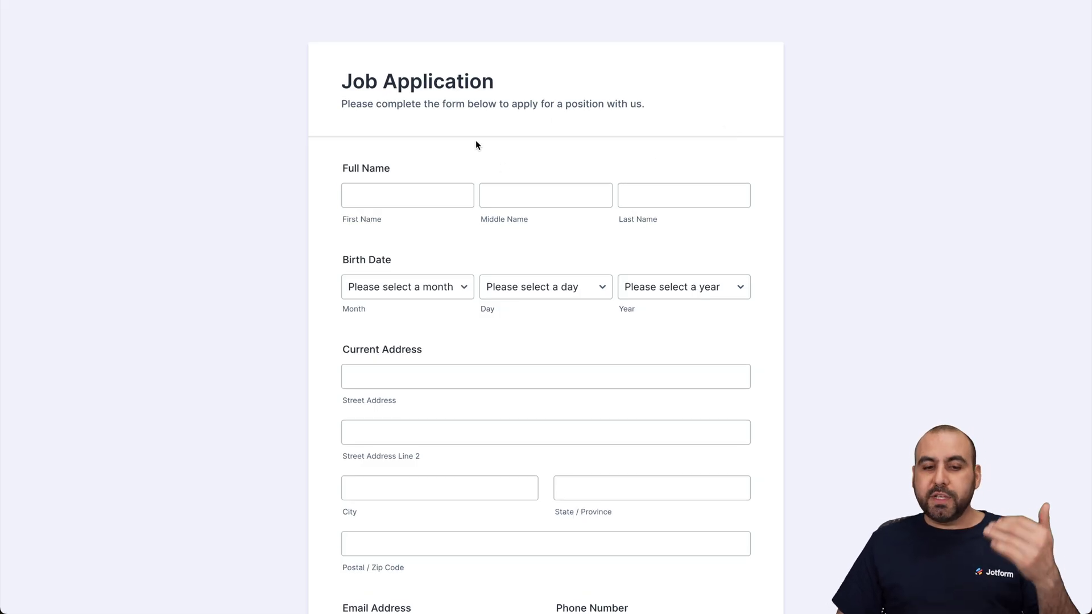
pyautogui.scroll(-1, 476, 145)
pyautogui.scroll(-3, 462, 188)
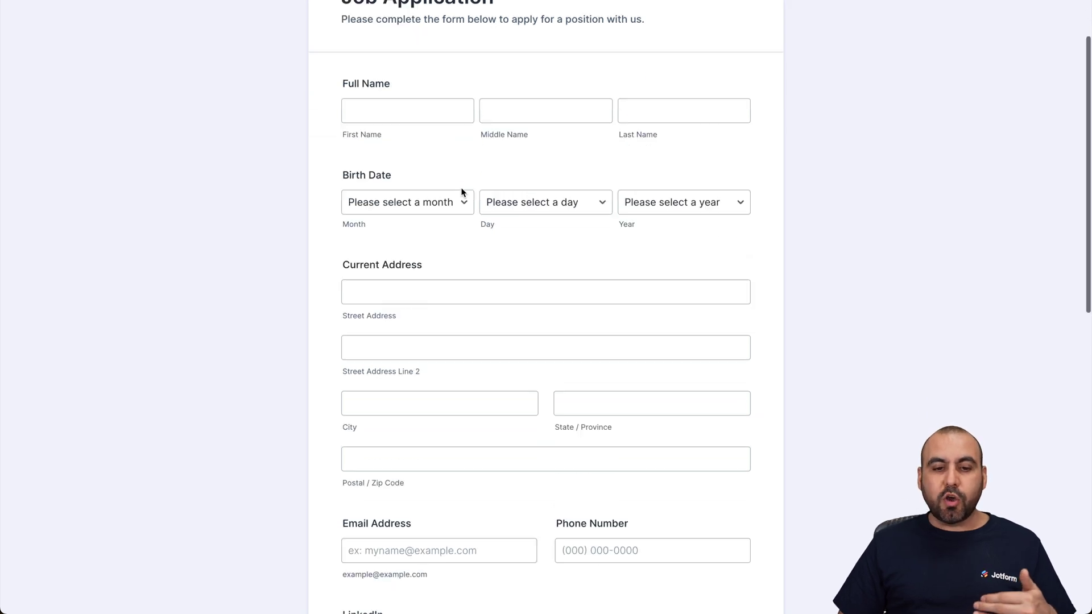
pyautogui.scroll(-5, 462, 192)
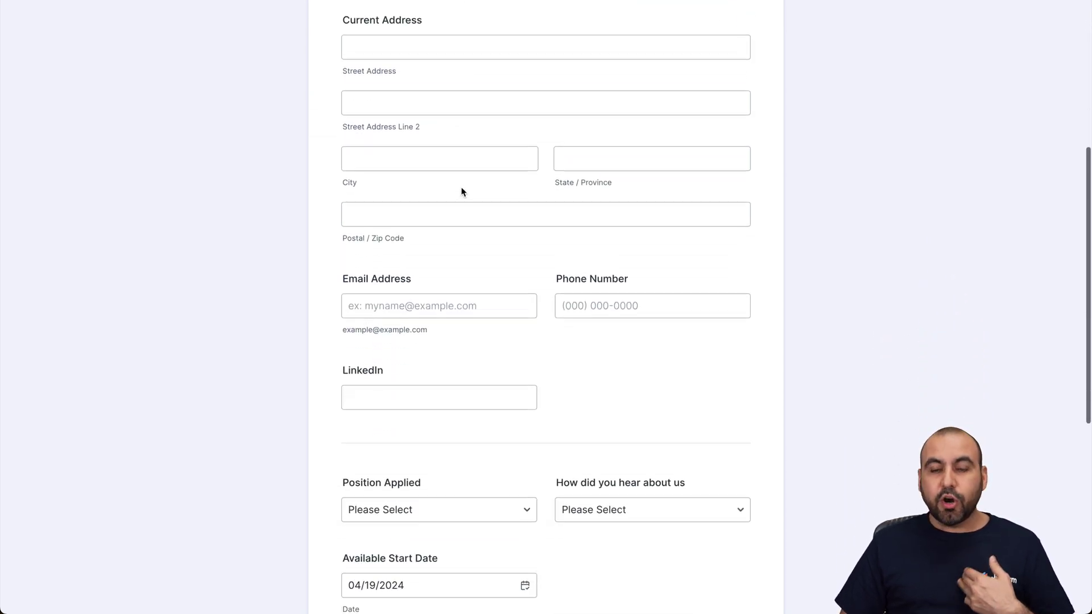
pyautogui.scroll(-4, 462, 192)
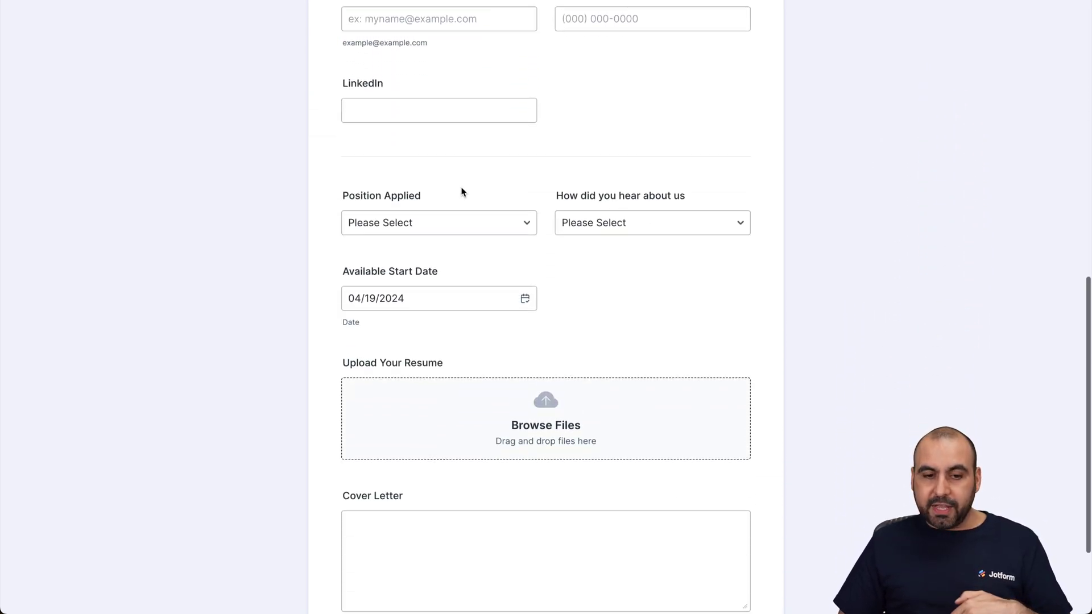
pyautogui.click(484, 225)
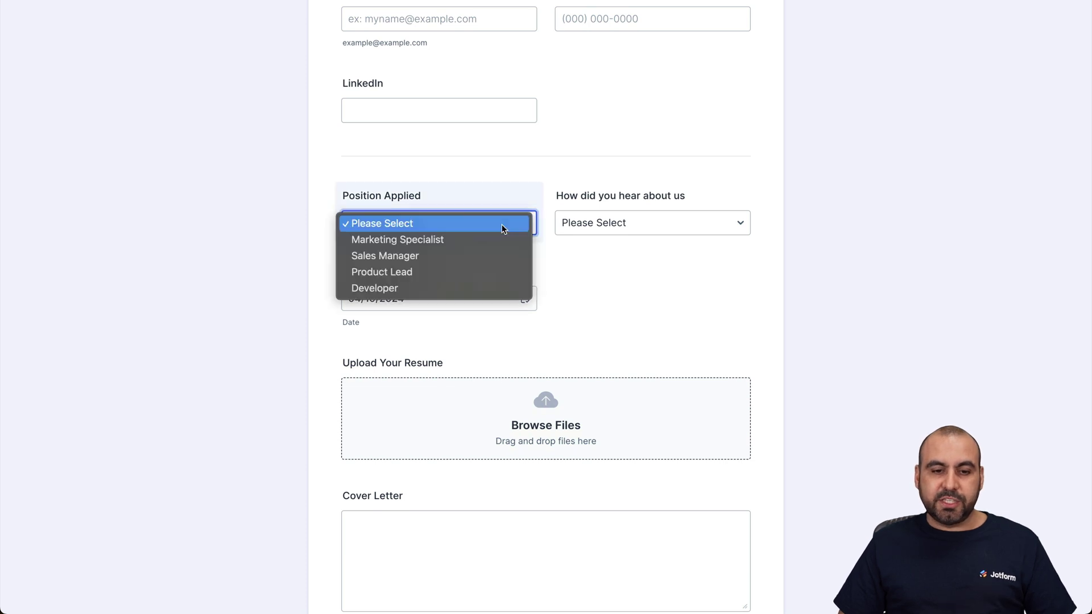
pyautogui.click(593, 299)
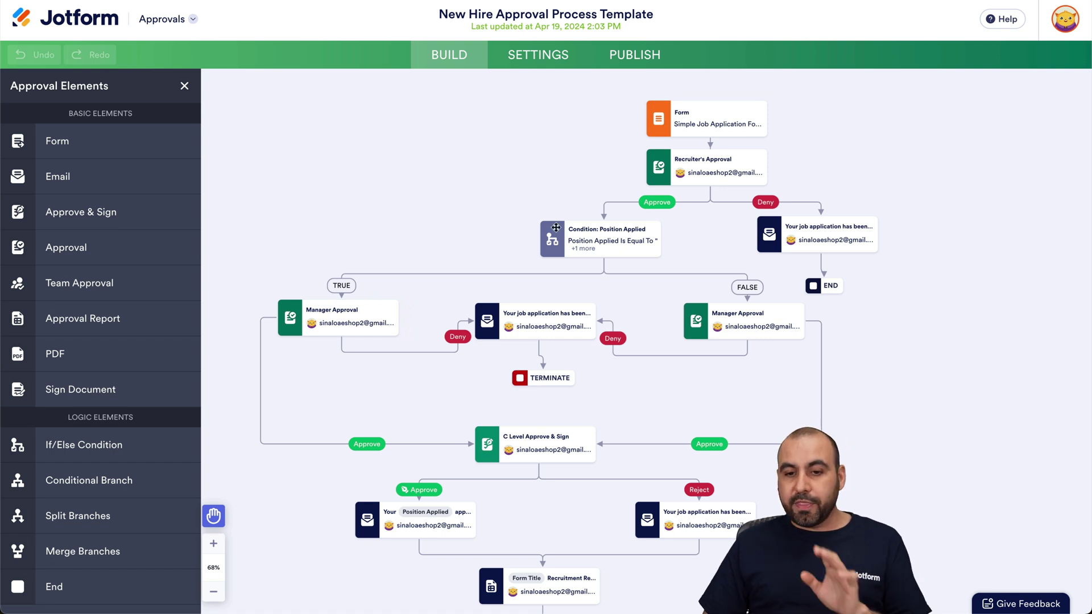
# Review the Recruiter's Approval properties (majority response, email to approvers), then close them
pyautogui.moveTo(671, 165)
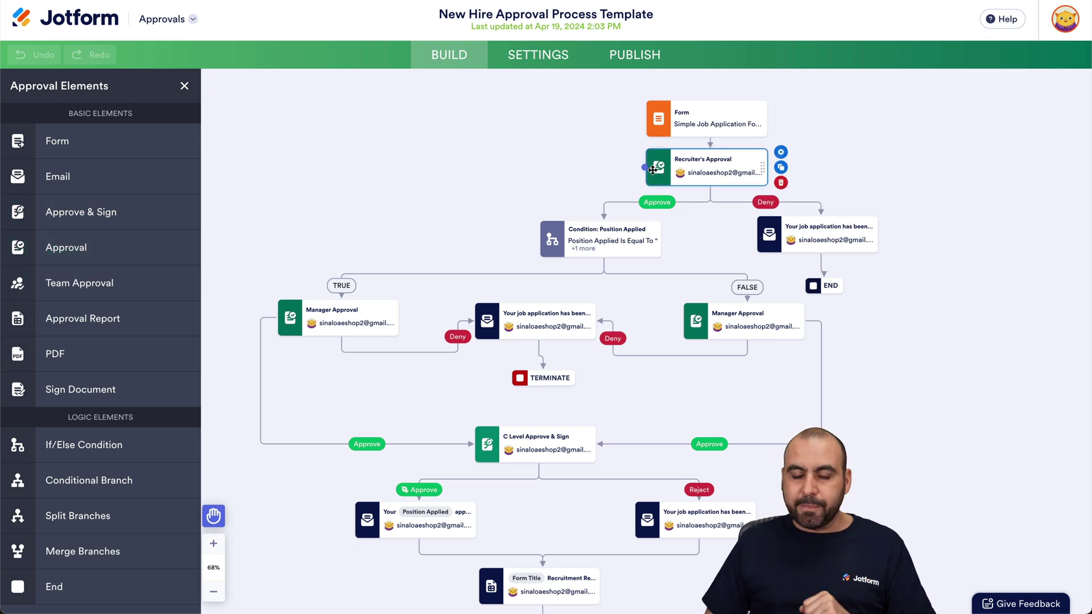
pyautogui.click(783, 153)
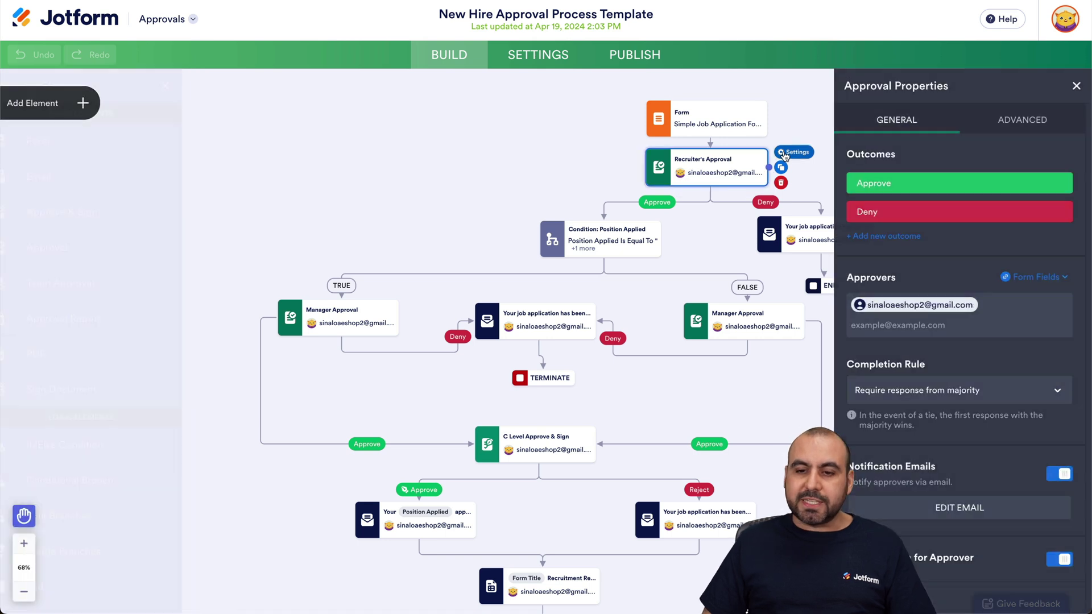
pyautogui.moveTo(910, 203)
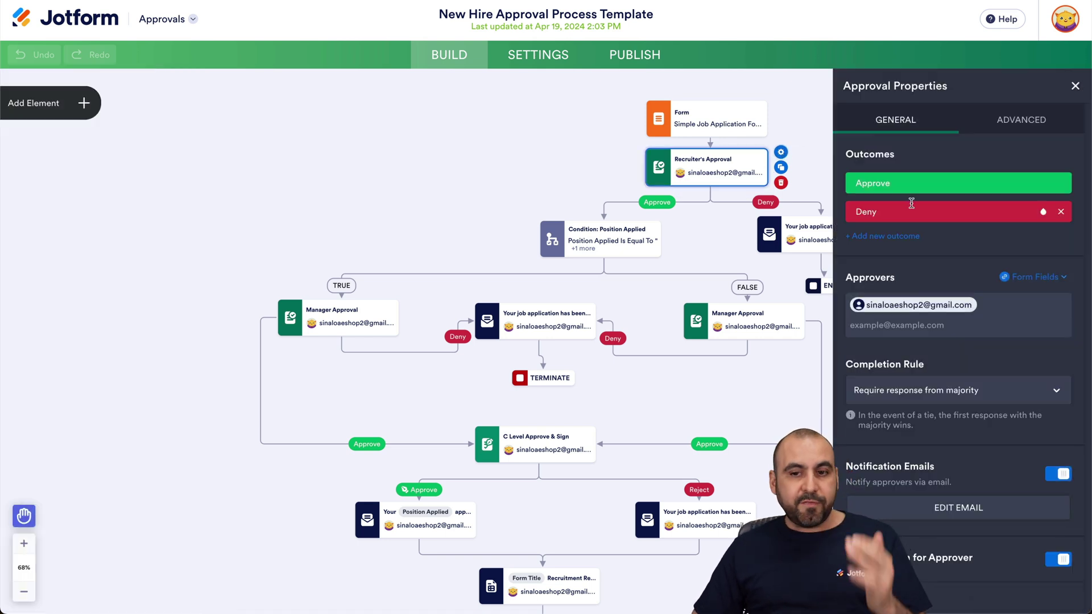
pyautogui.moveTo(887, 187)
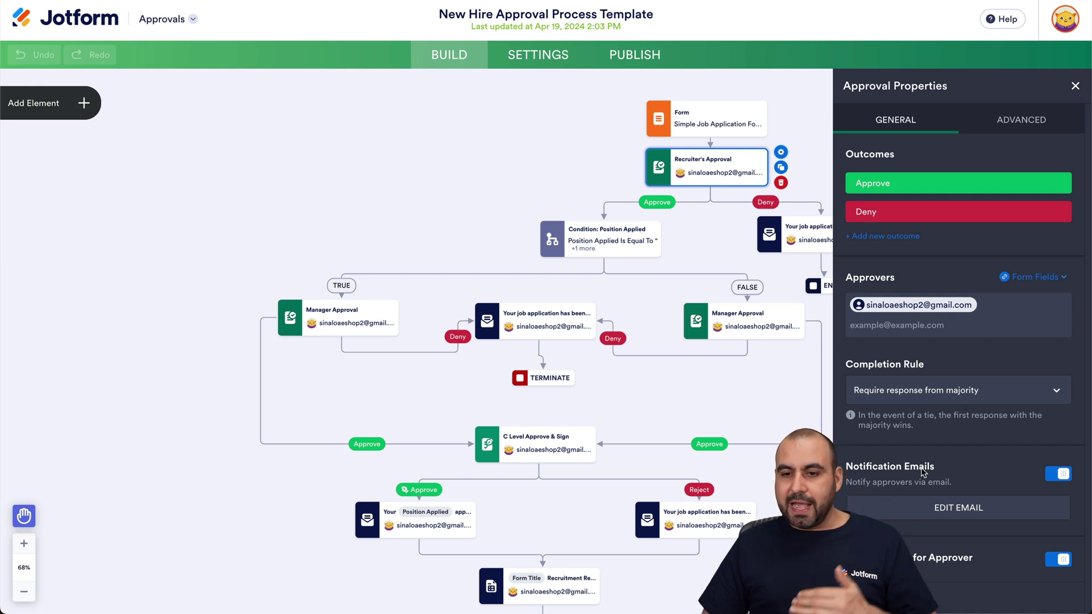
pyautogui.click(1075, 86)
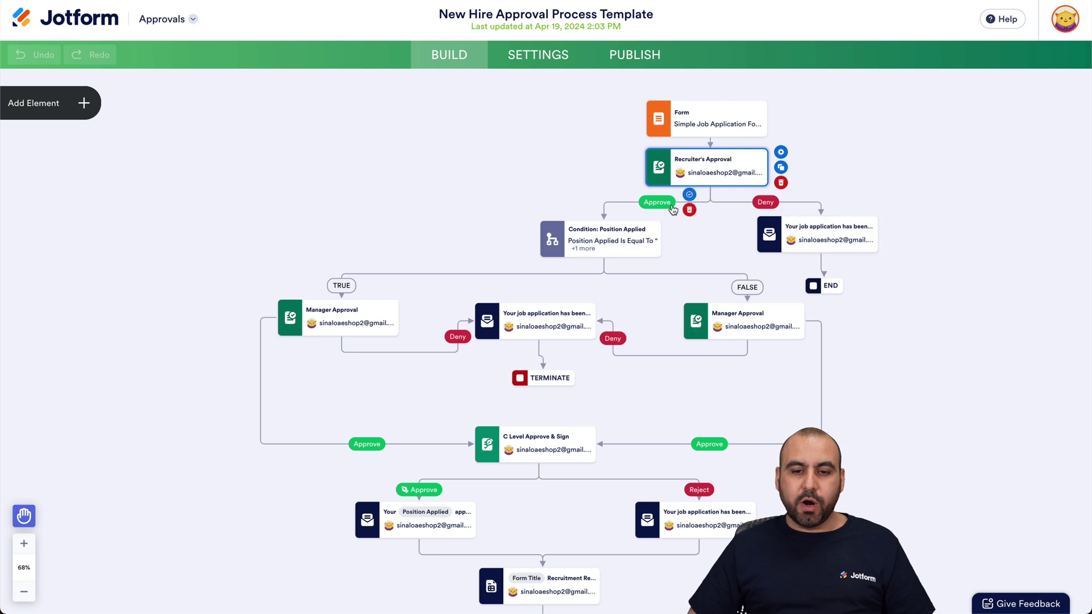
# Open the job-application-denied email step's properties and scroll through its subject and message
pyautogui.moveTo(862, 177); pyautogui.dragTo(815, 177)
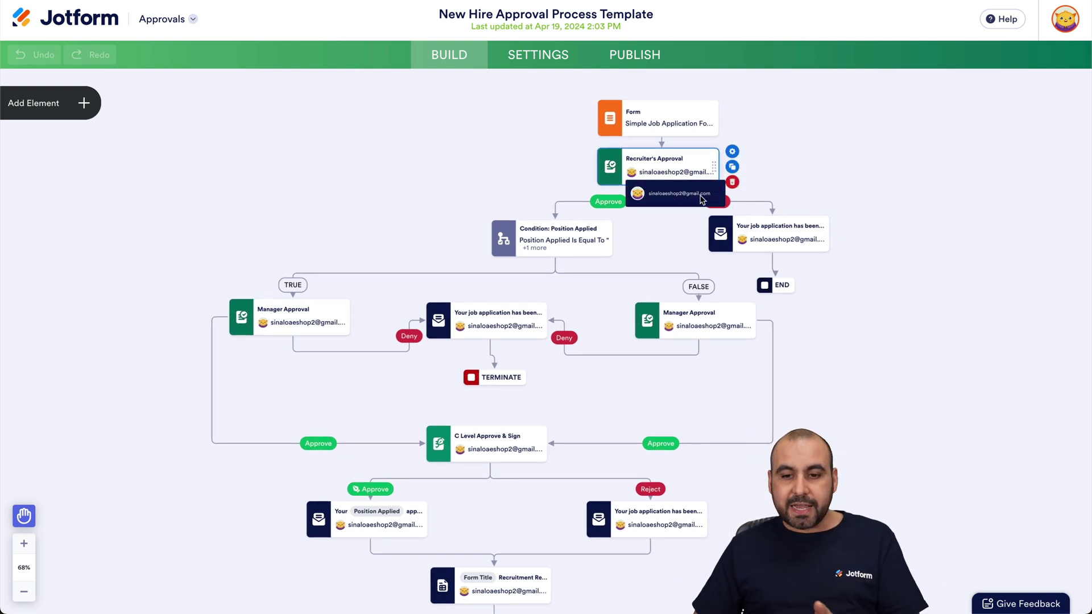
pyautogui.click(103, 94)
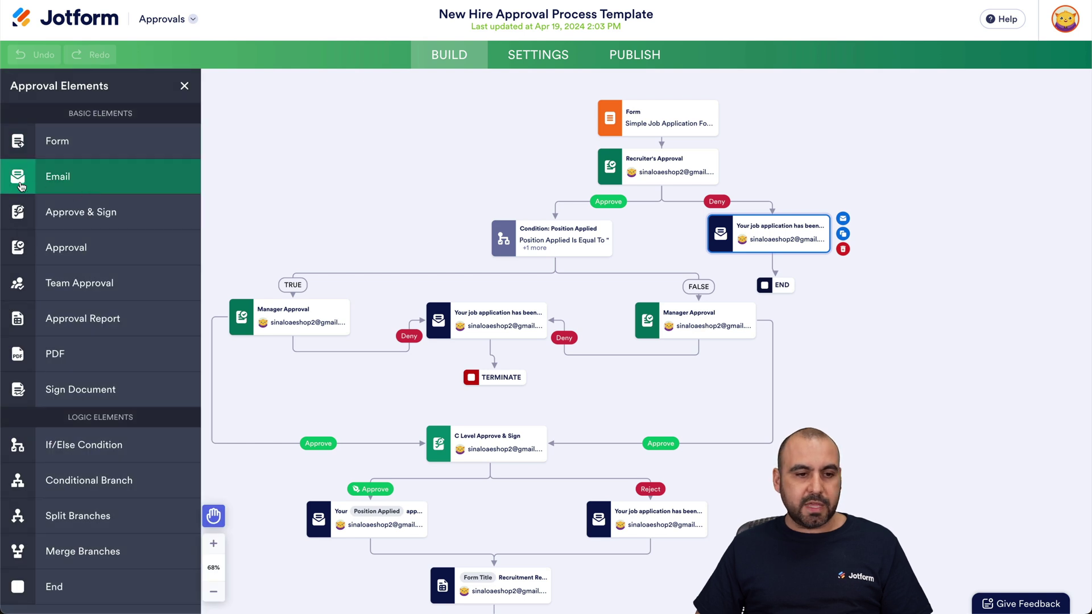
pyautogui.click(851, 221)
pyautogui.moveTo(354, 221)
pyautogui.mouseDown()
pyautogui.moveTo(582, 219)
pyautogui.moveTo(366, 221)
pyautogui.mouseUp()
pyautogui.click(583, 220)
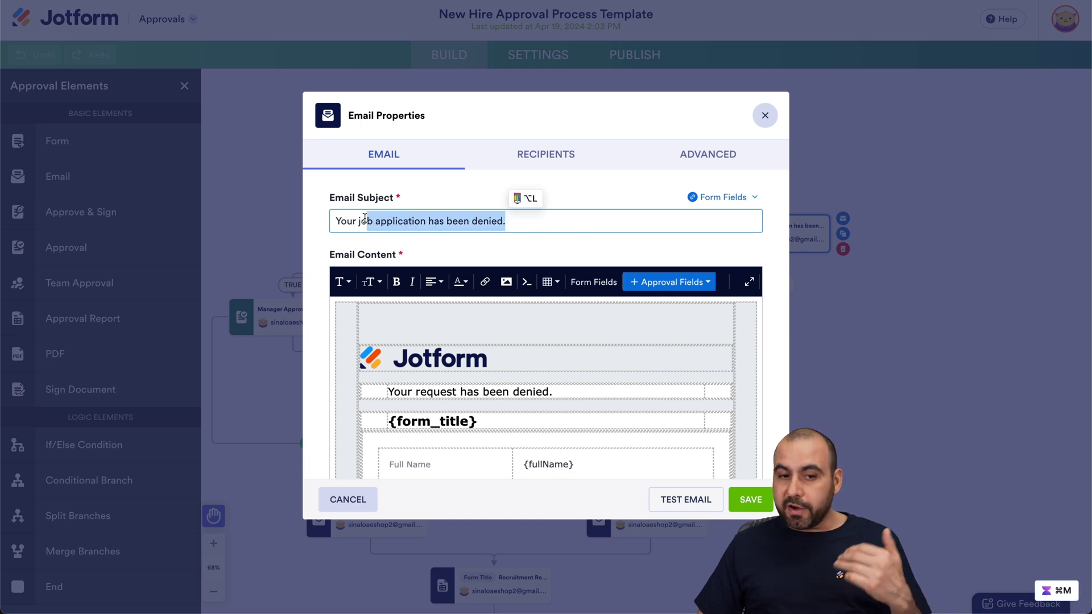
pyautogui.click(396, 221)
pyautogui.scroll(-2, 512, 353)
pyautogui.scroll(-1, 512, 353)
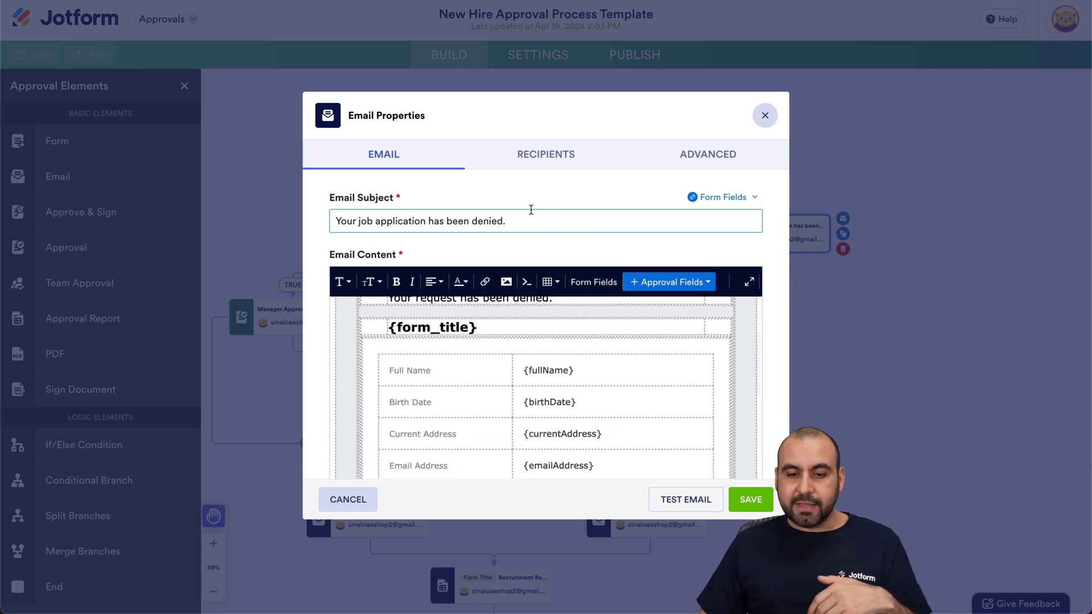
pyautogui.scroll(-1, 530, 220)
pyautogui.scroll(-1, 595, 438)
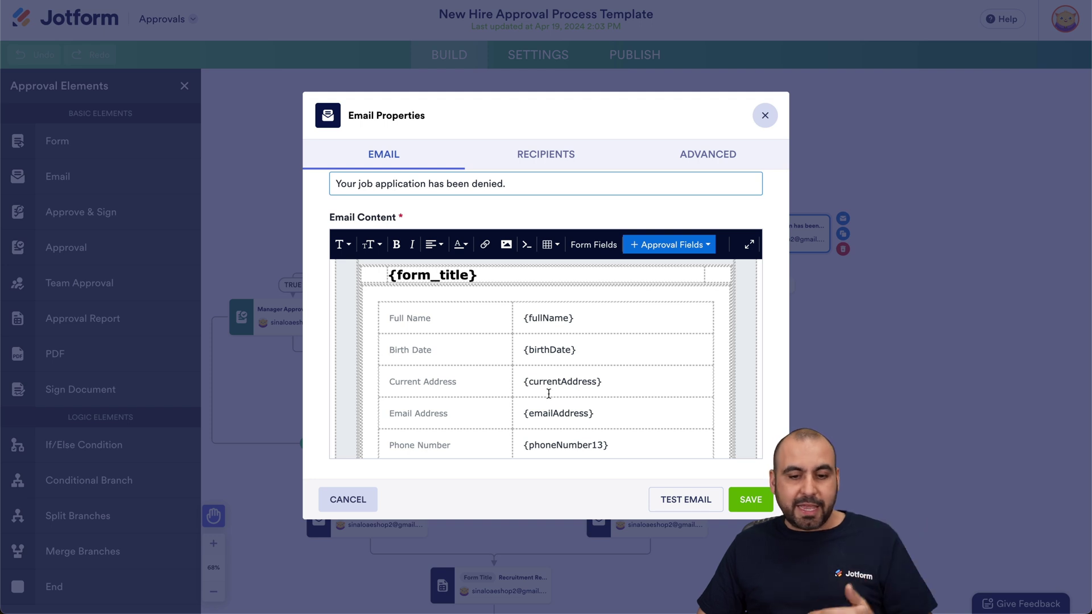
pyautogui.scroll(-3, 549, 393)
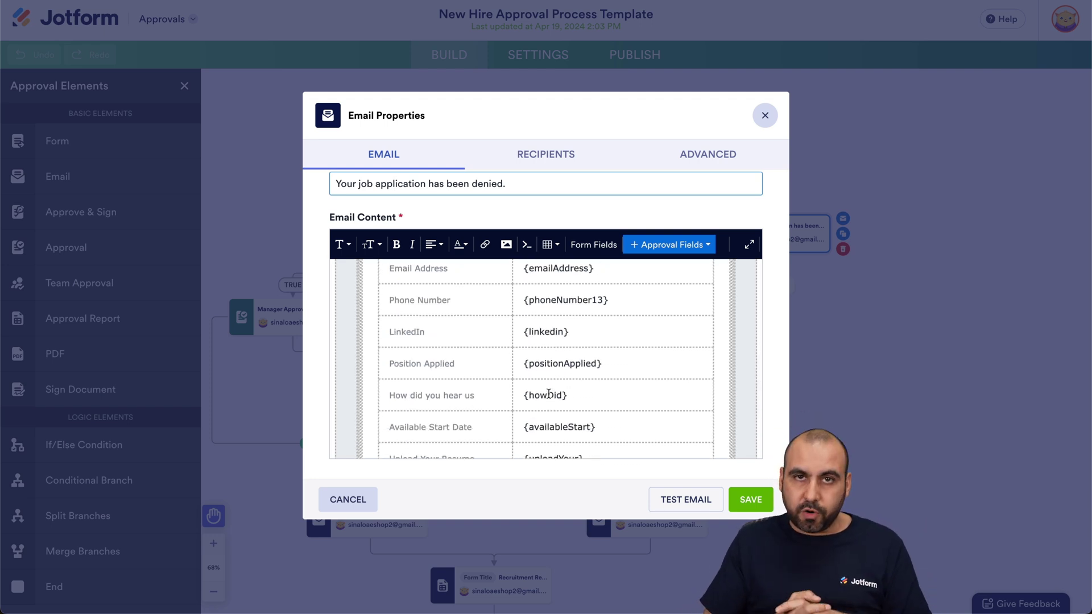
pyautogui.scroll(-2, 549, 393)
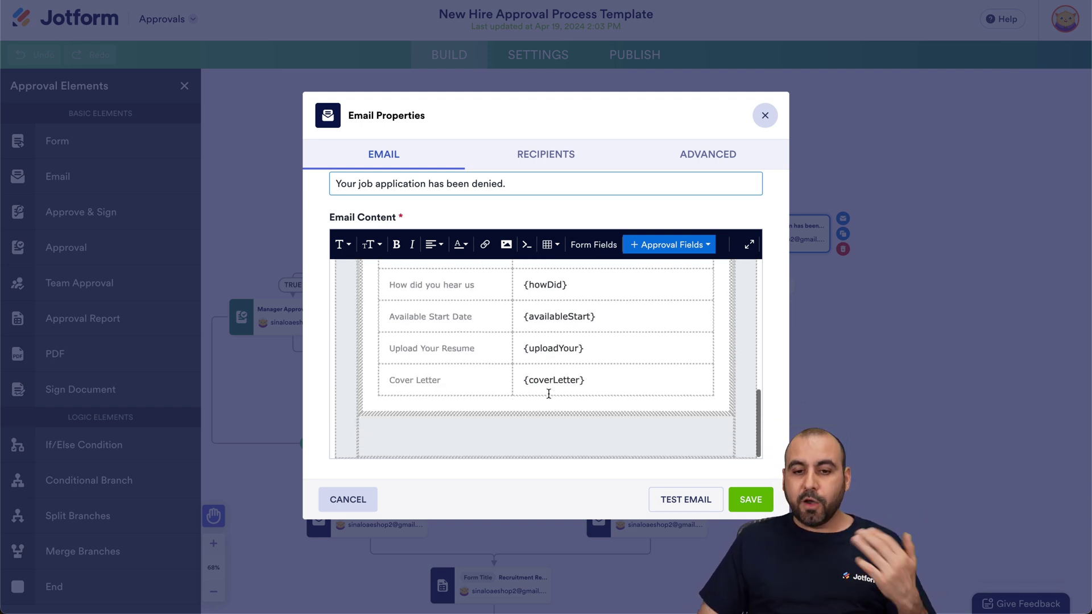
# Send the denial email to the form's Email Address field and save it
pyautogui.click(546, 154)
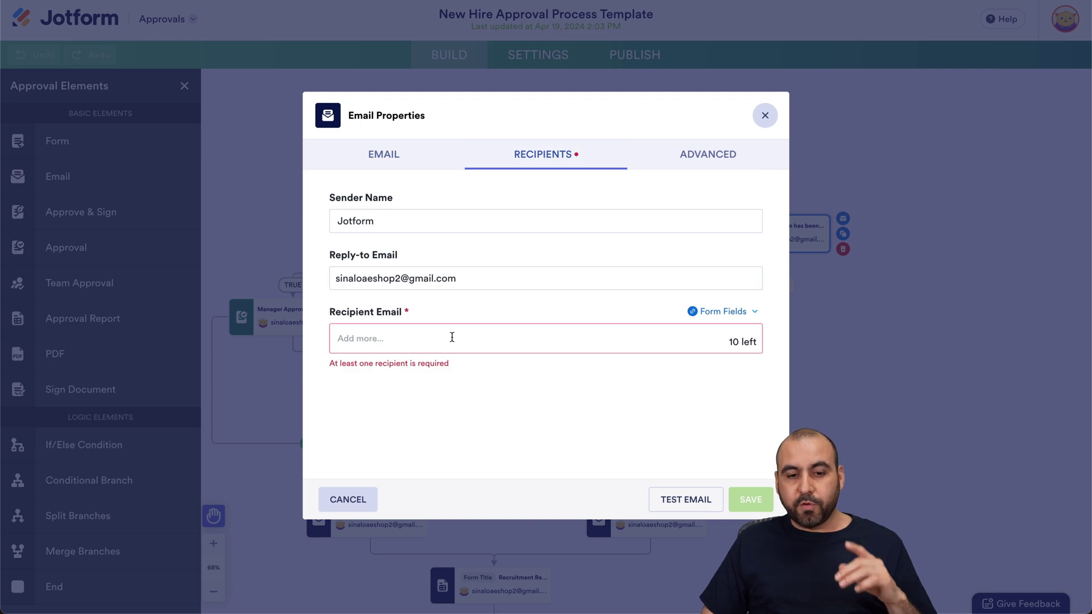
pyautogui.click(428, 335)
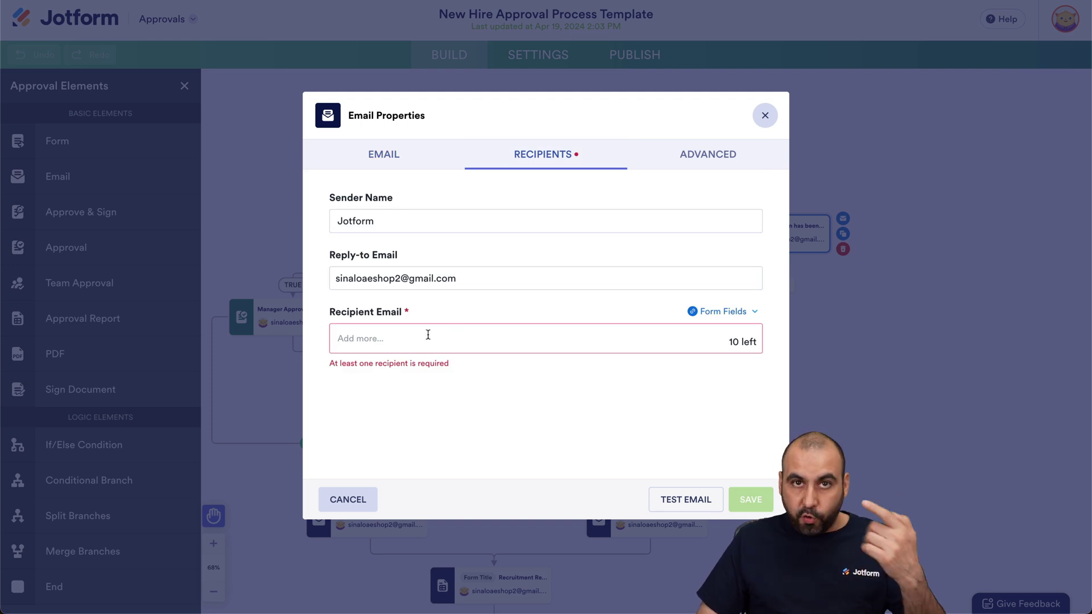
pyautogui.click(738, 313)
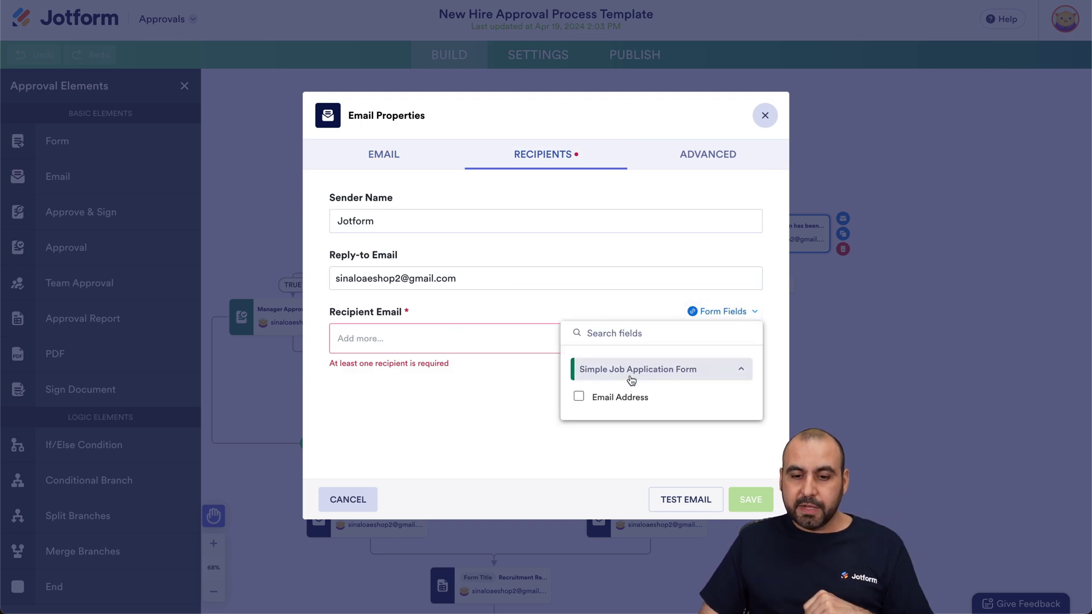
pyautogui.click(579, 396)
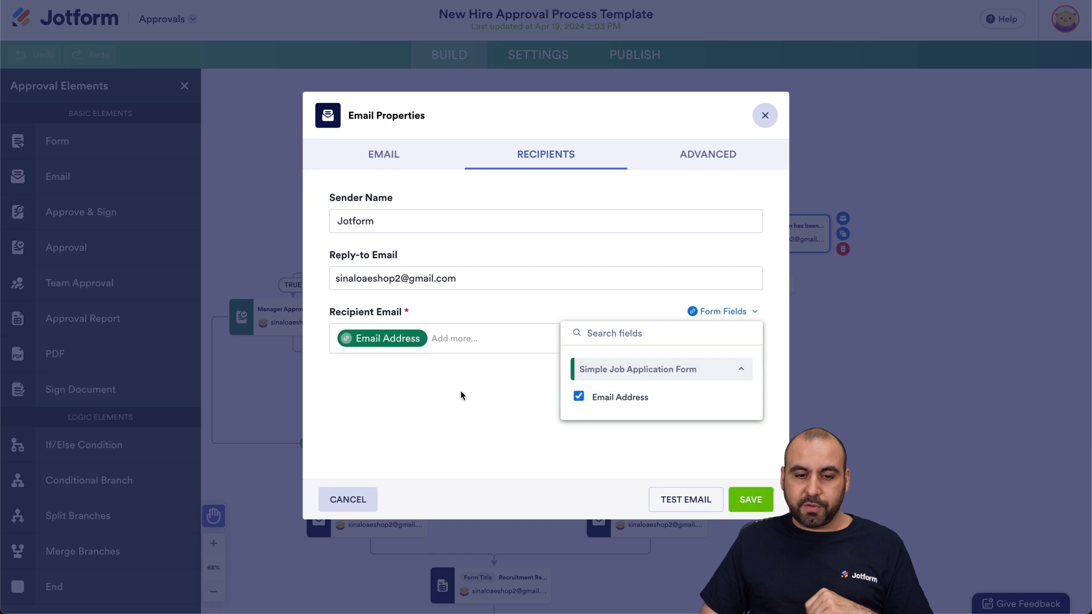
pyautogui.click(497, 367)
pyautogui.click(751, 499)
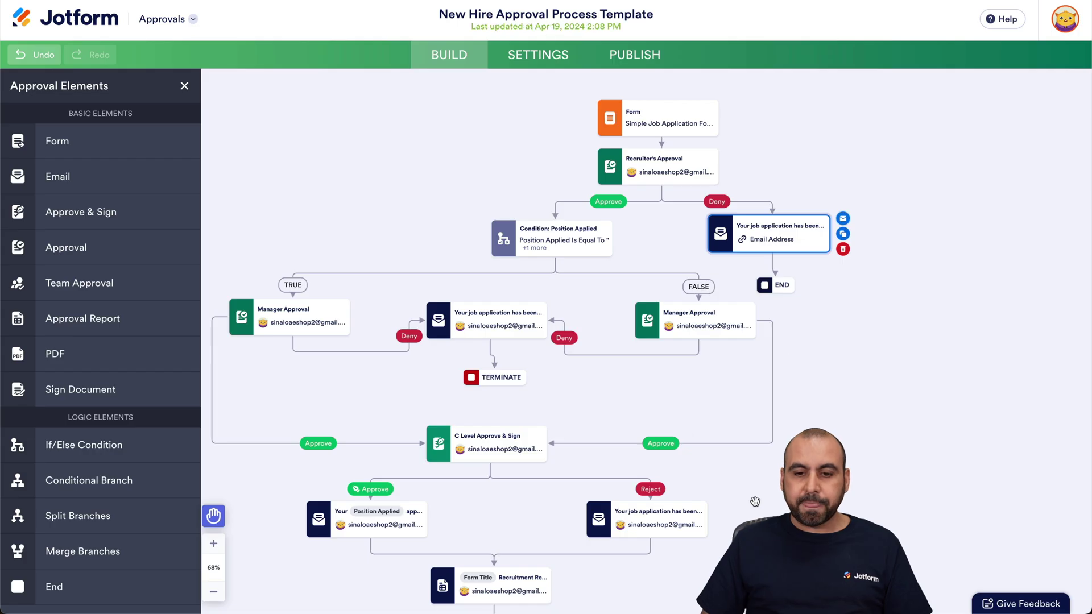
pyautogui.moveTo(788, 239)
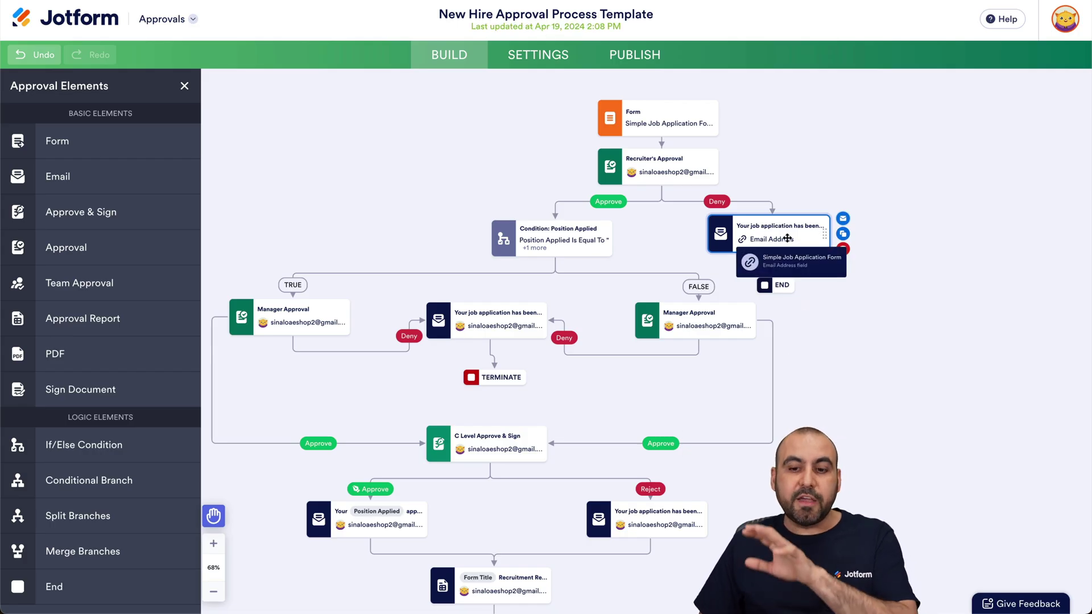
pyautogui.moveTo(772, 288)
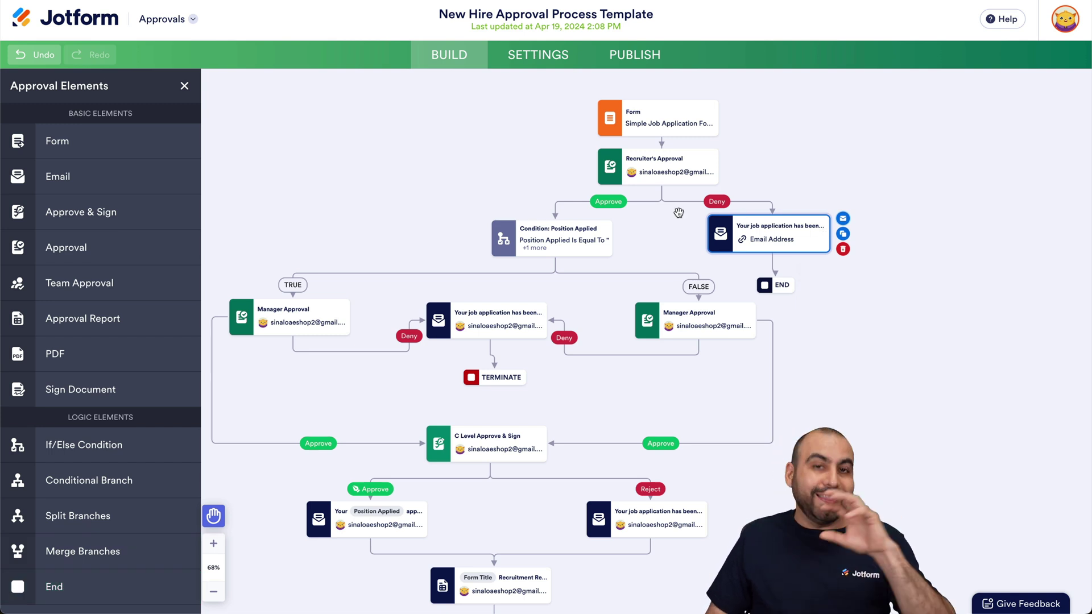
pyautogui.moveTo(554, 243)
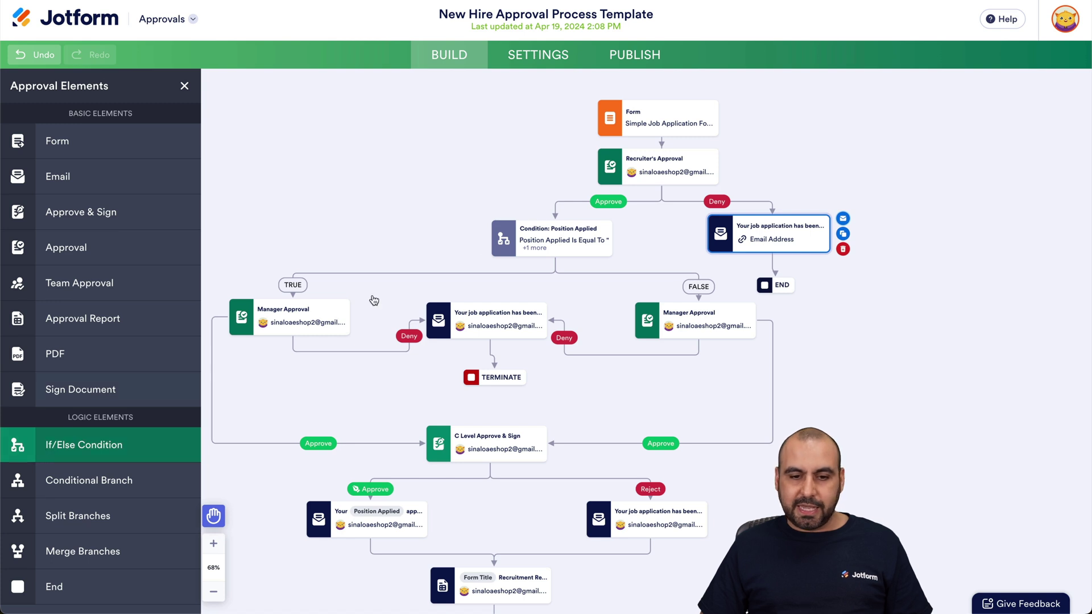
# Open the position condition and review its Sales Manager and Marketing Specialist rules
pyautogui.moveTo(631, 230)
pyautogui.click(631, 230)
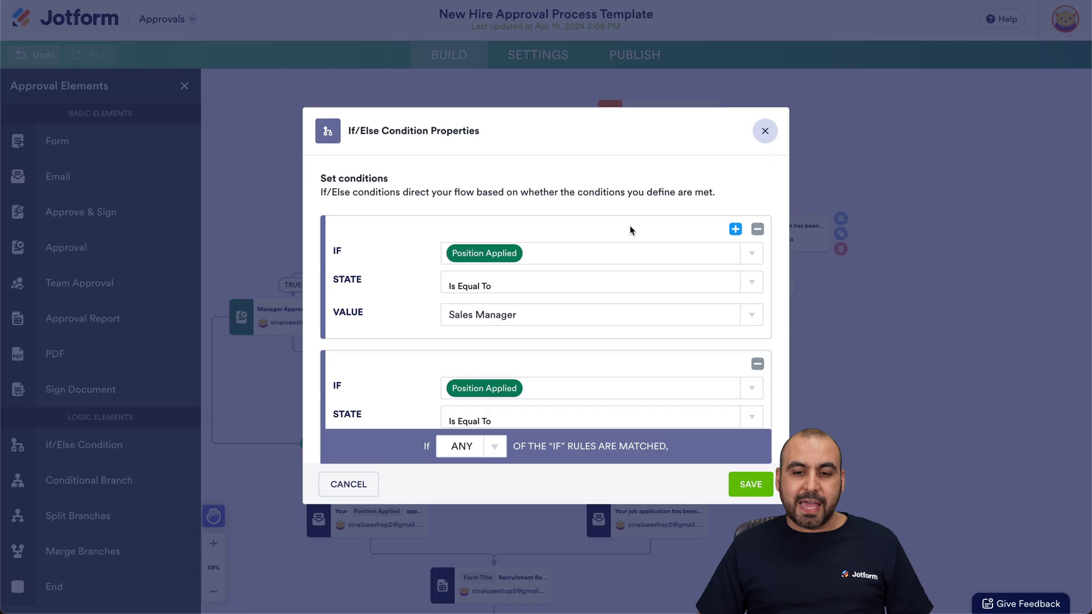
pyautogui.scroll(-2, 583, 258)
pyautogui.scroll(1, 583, 258)
pyautogui.scroll(-1, 583, 257)
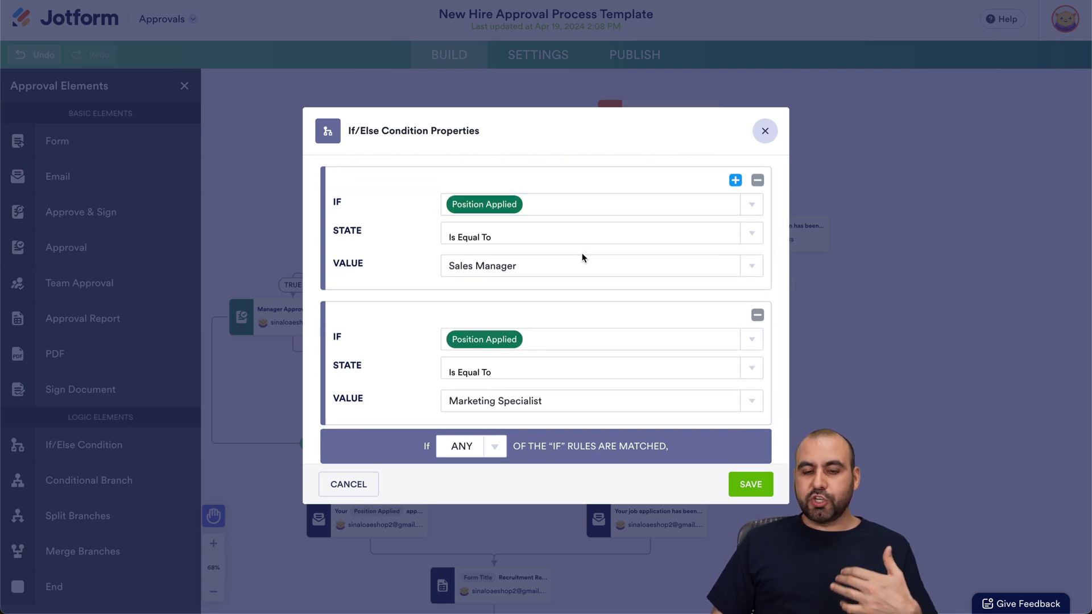
pyautogui.scroll(-1, 583, 257)
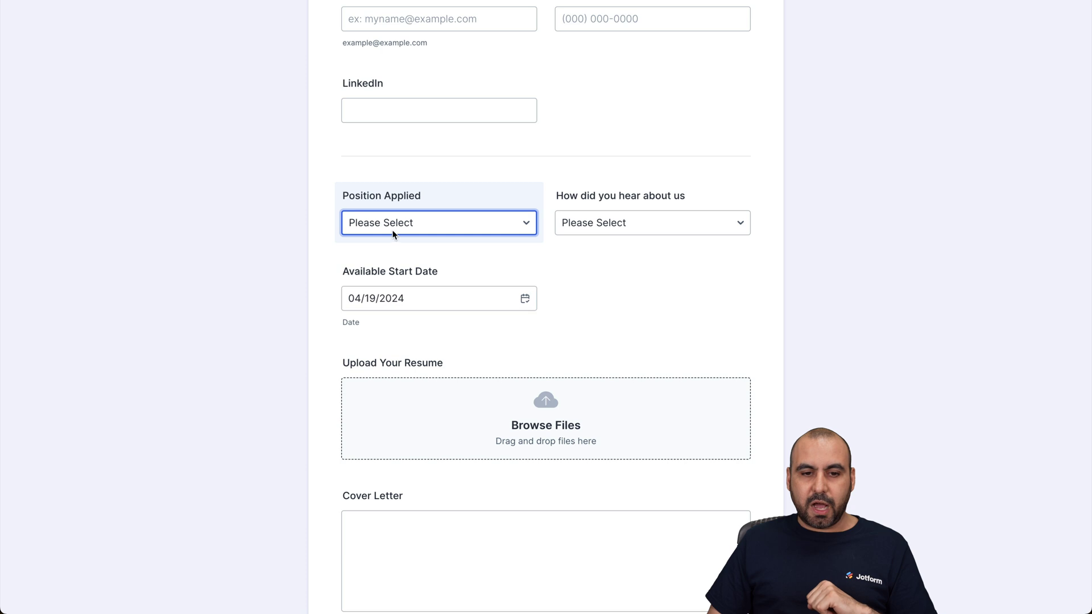
# Check the Position Applied options, save the condition, and delete its TRUE link
pyautogui.click(405, 224)
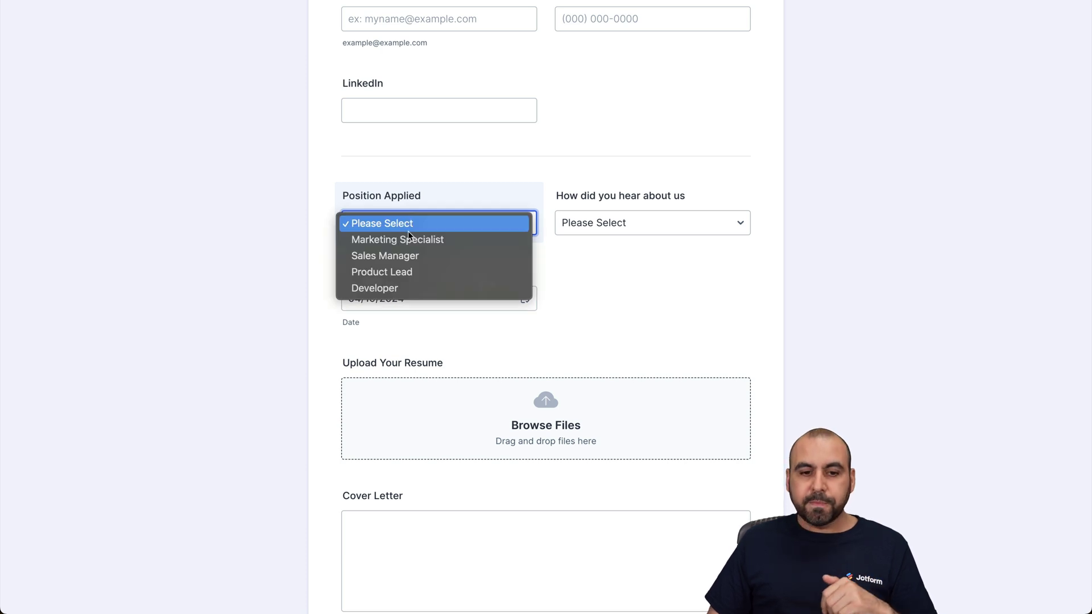
pyautogui.click(449, 18)
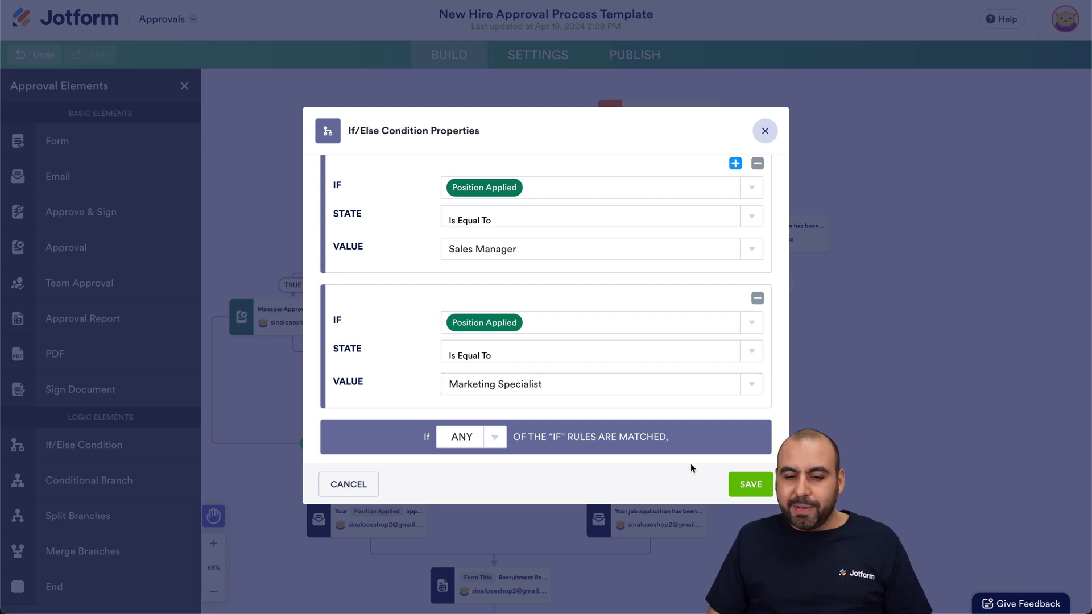
pyautogui.click(752, 482)
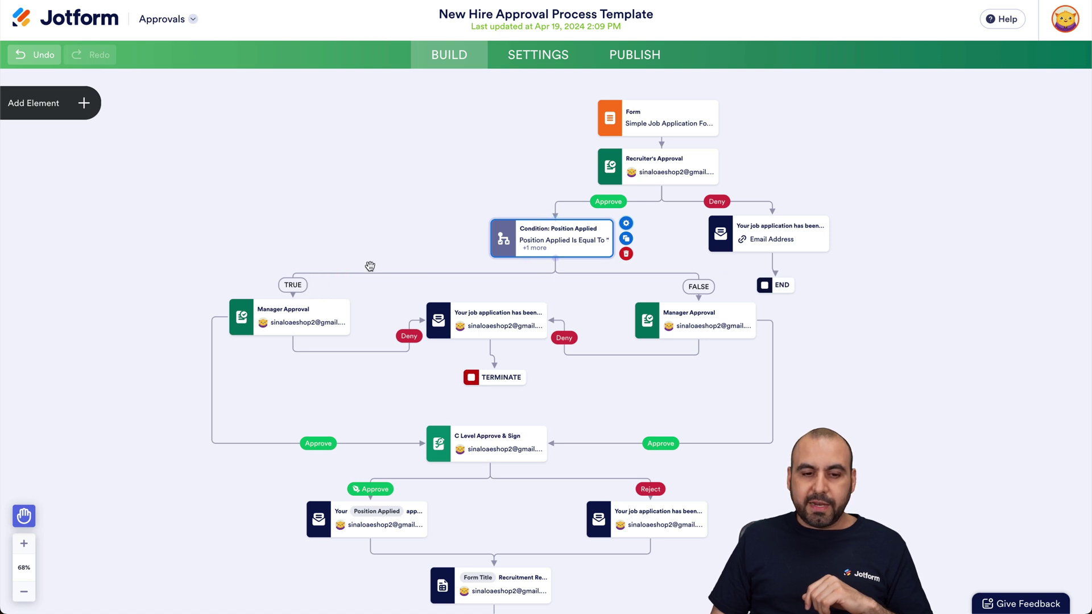
pyautogui.click(322, 293)
# Confirm removing the TRUE link and delete the FALSE link as well
pyautogui.click(562, 382)
pyautogui.click(740, 442)
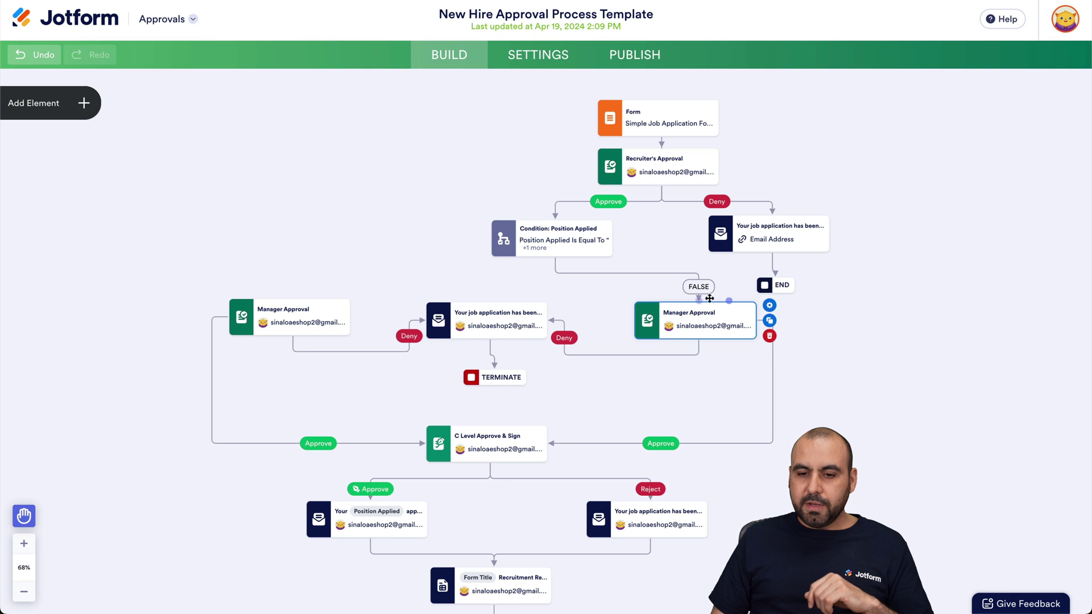
pyautogui.moveTo(727, 293)
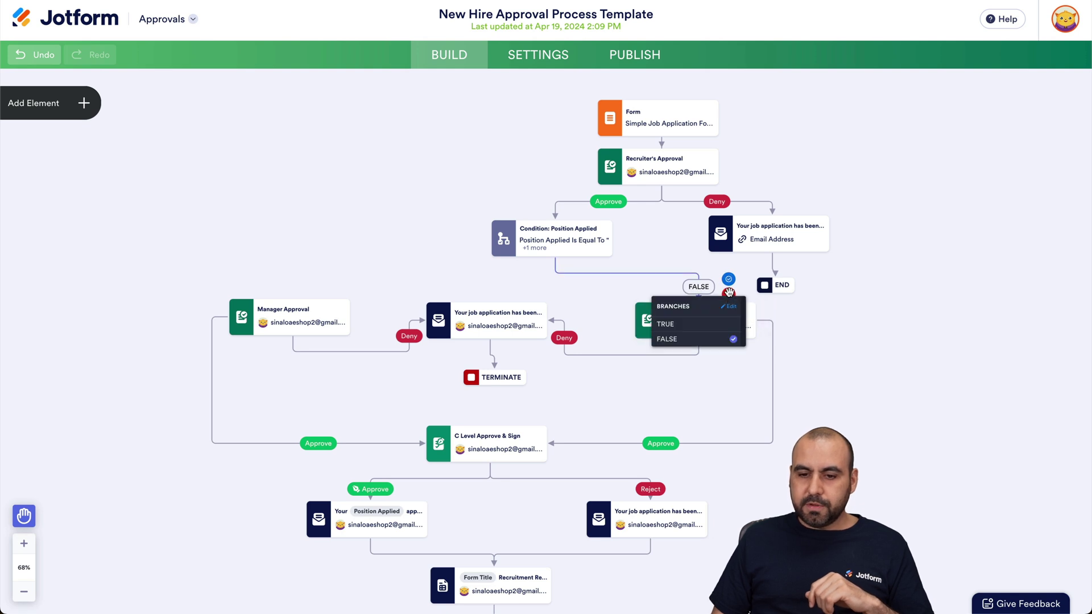
pyautogui.click(729, 292)
pyautogui.click(762, 447)
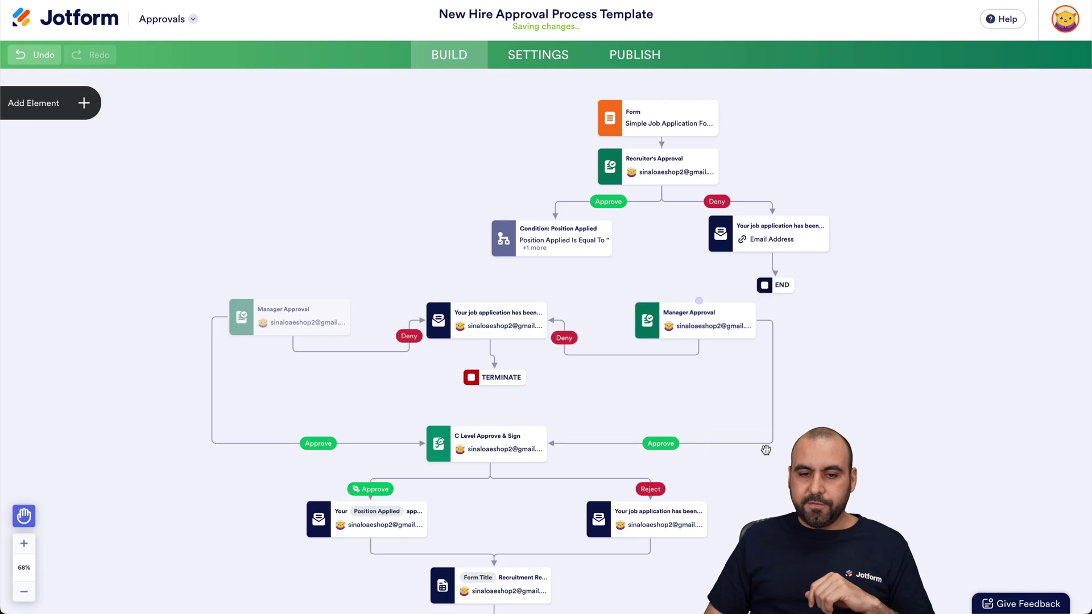
# Link the condition to the left Manager Approval as TRUE and the right as FALSE
pyautogui.moveTo(525, 261); pyautogui.dragTo(280, 297)
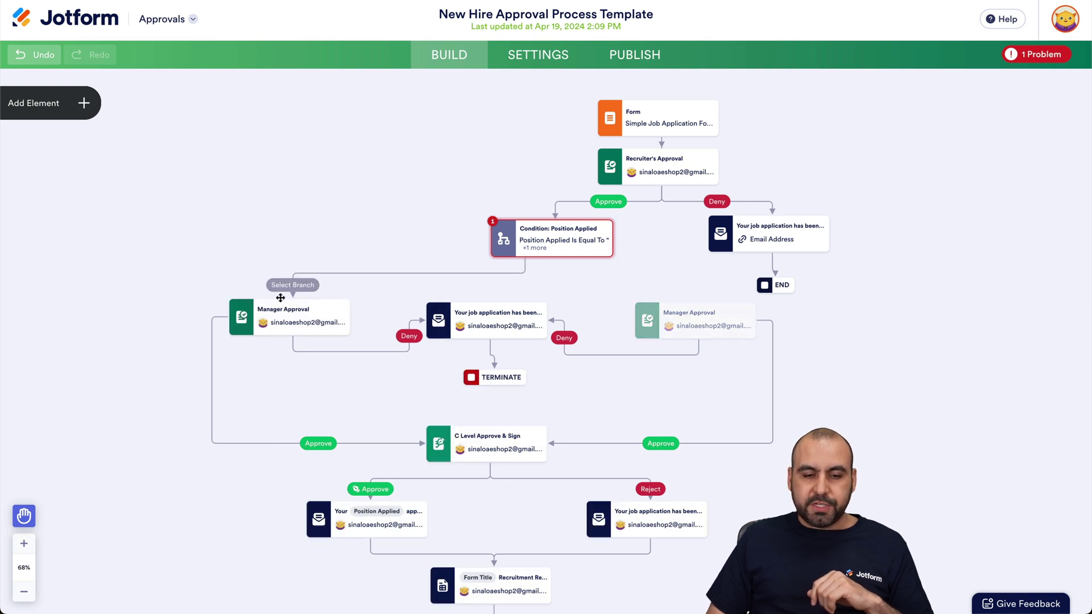
pyautogui.click(287, 291)
pyautogui.click(288, 319)
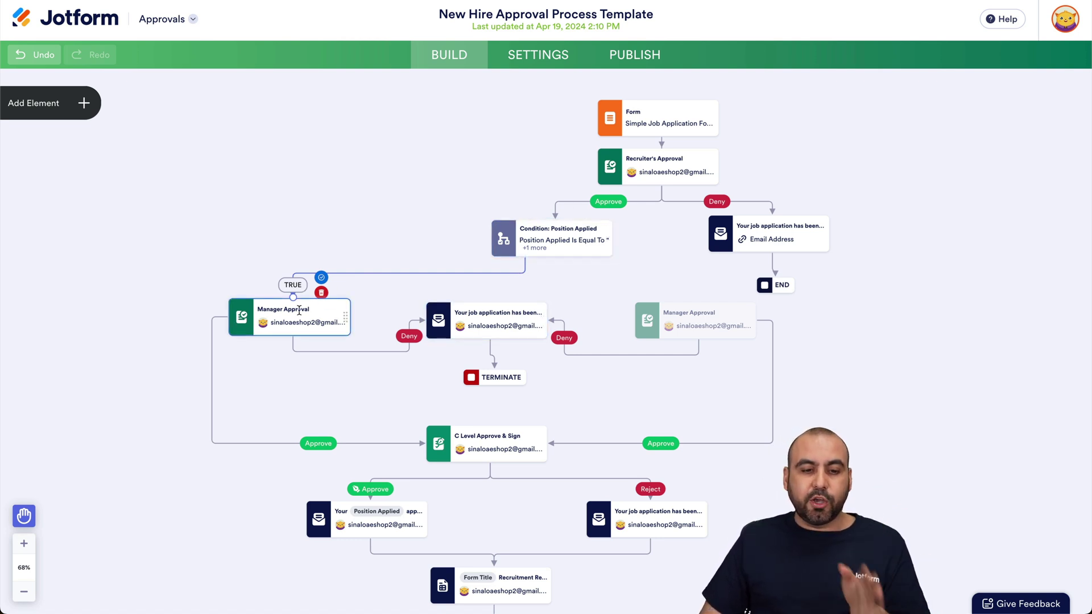
pyautogui.click(585, 254)
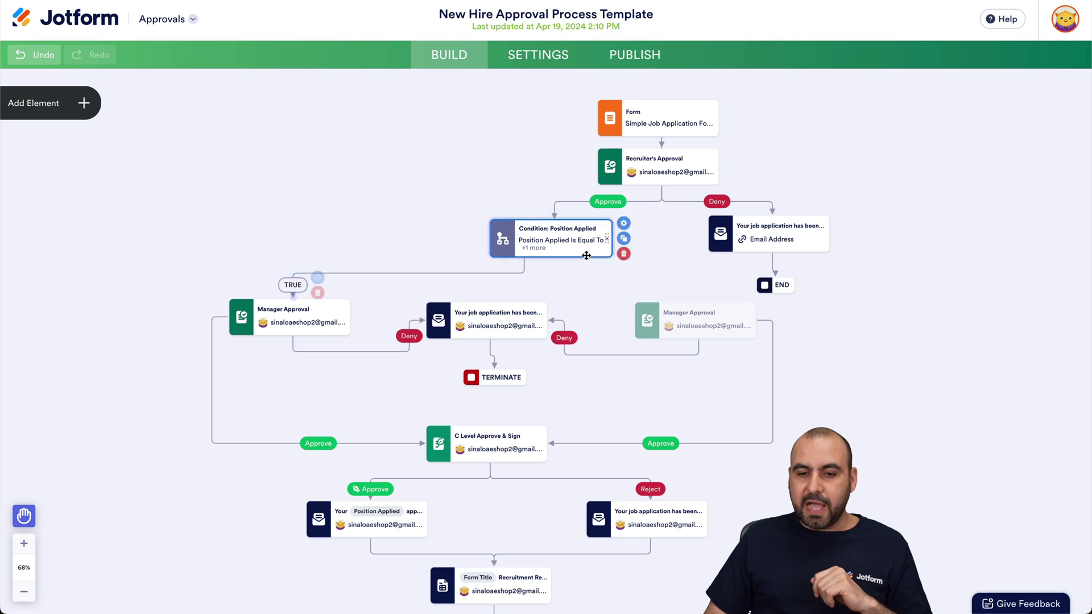
pyautogui.moveTo(584, 259); pyautogui.dragTo(700, 298)
pyautogui.click(704, 290)
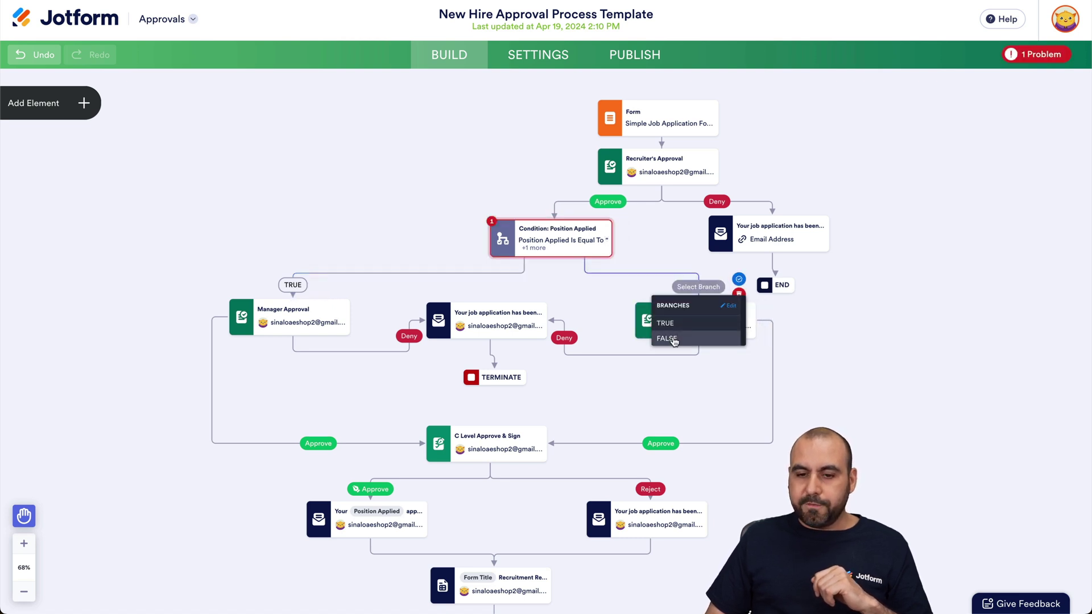
pyautogui.click(676, 338)
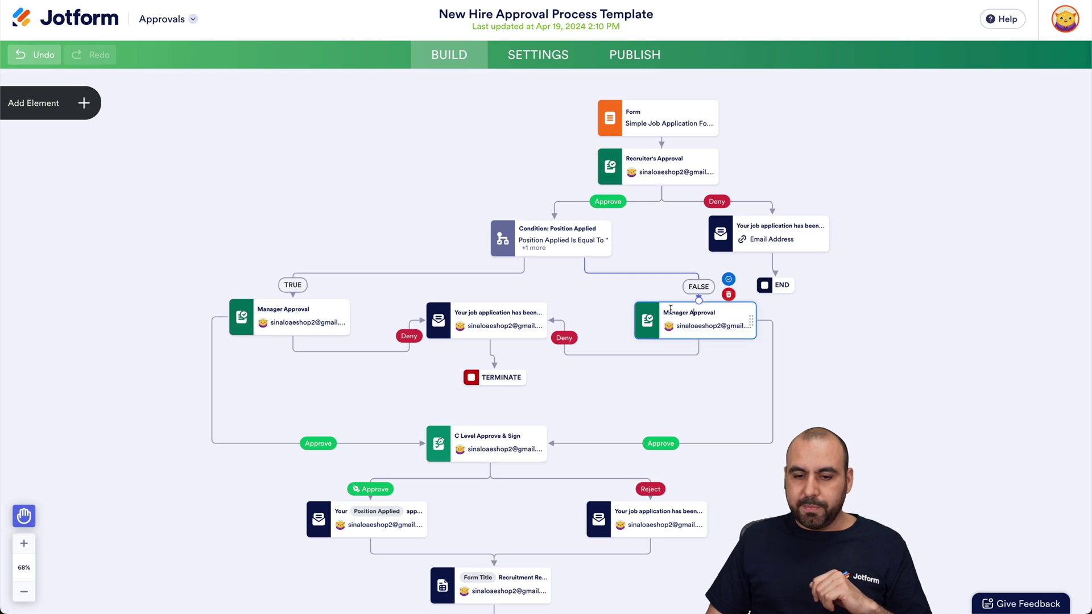
# Rename the right-hand Manager Approval step to 'Lower position Approval'
pyautogui.doubleClick(670, 312)
pyautogui.write('Lower position')
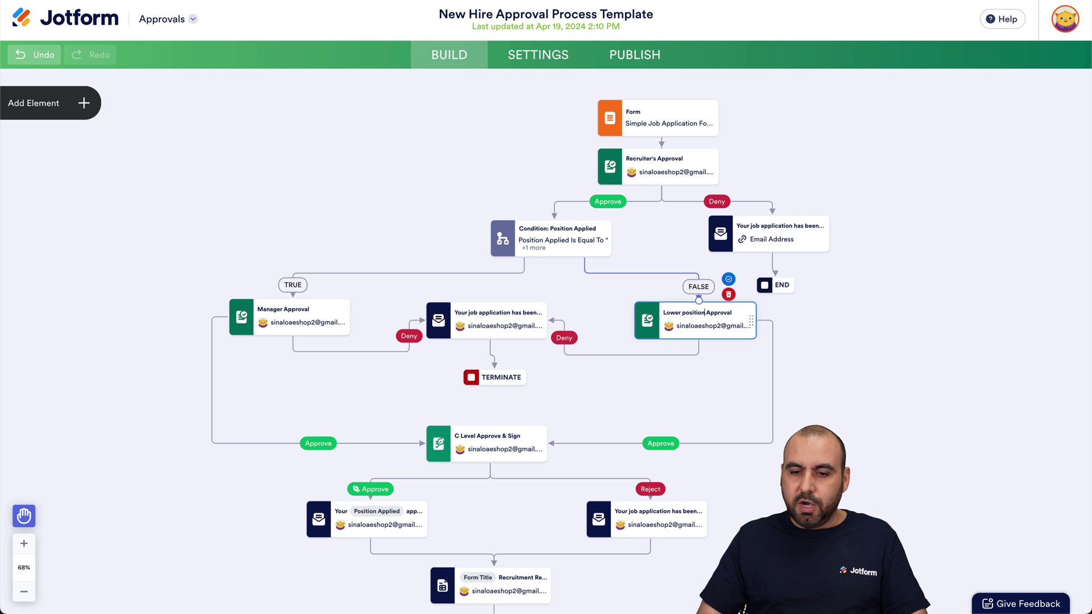
pyautogui.click(551, 295)
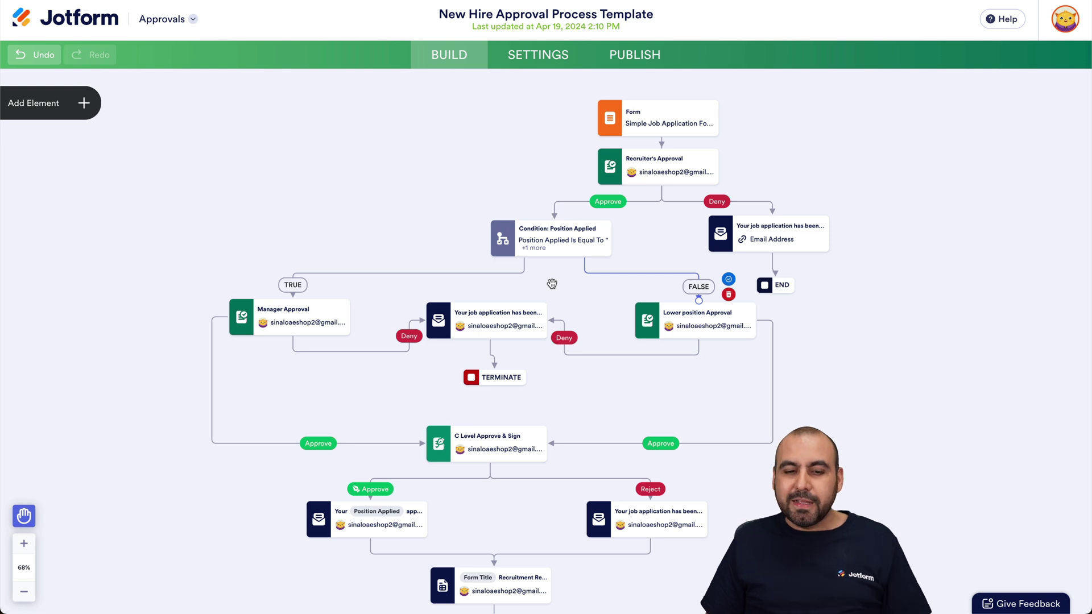
# Select the TRUE-branch Manager Approval and reopen the approval elements panel
pyautogui.click(259, 336)
pyautogui.click(83, 102)
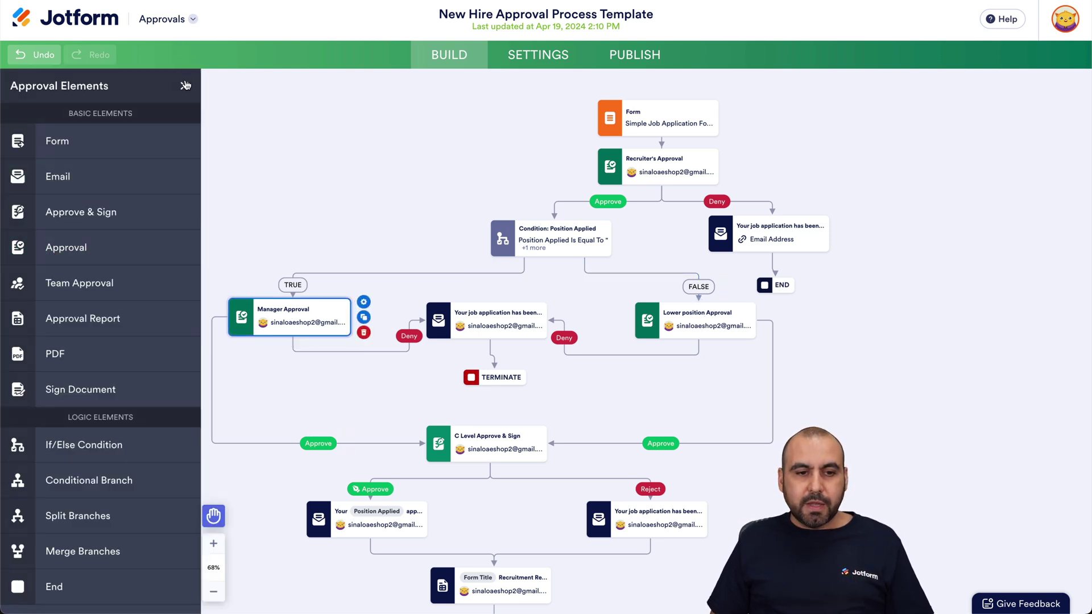
pyautogui.click(184, 84)
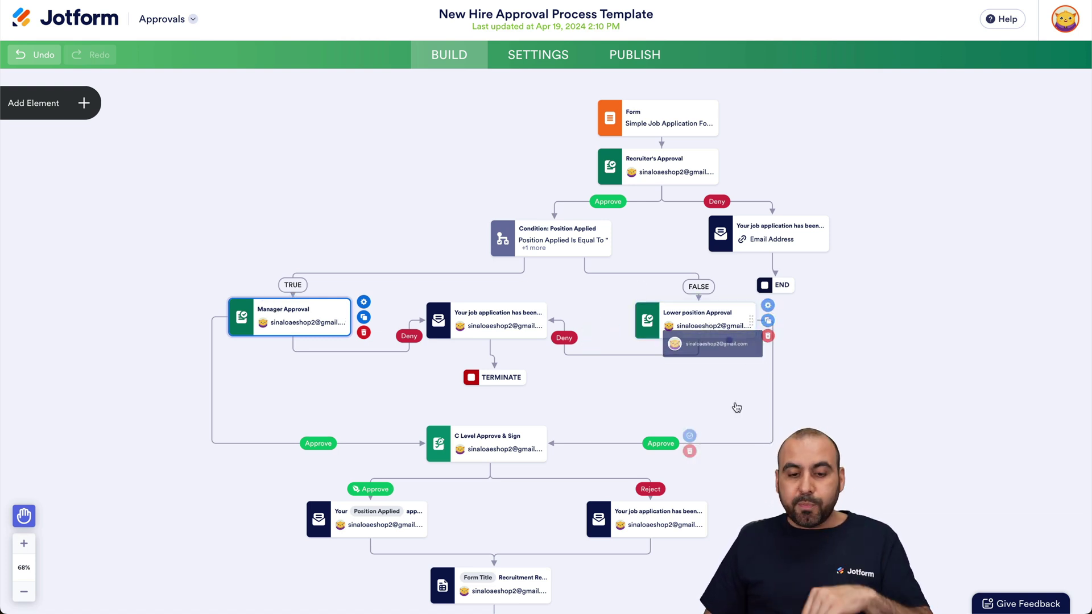
pyautogui.scroll(-3, 561, 396)
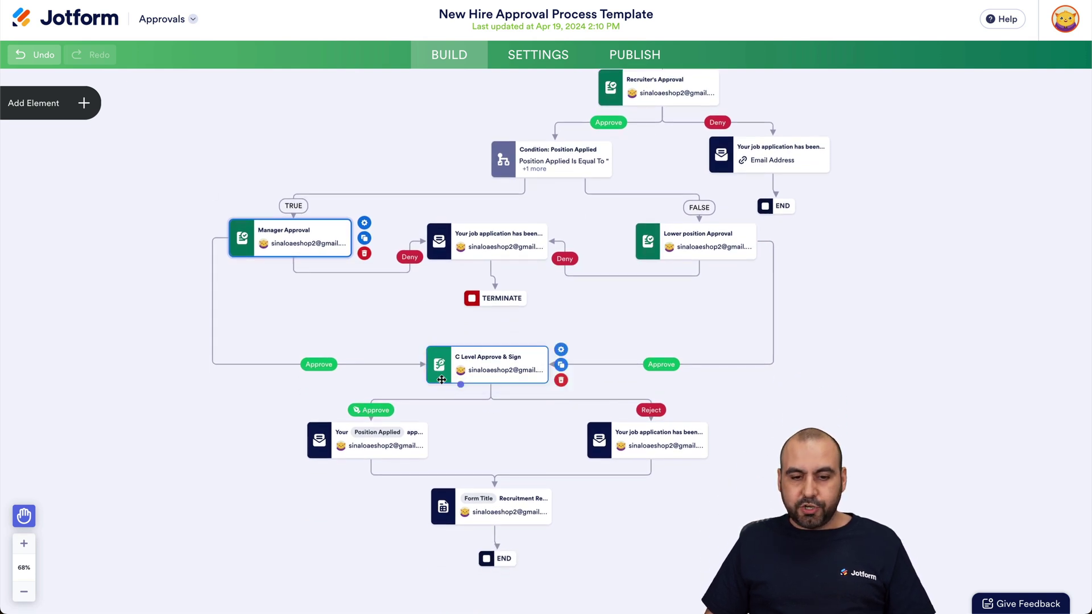
pyautogui.click(84, 102)
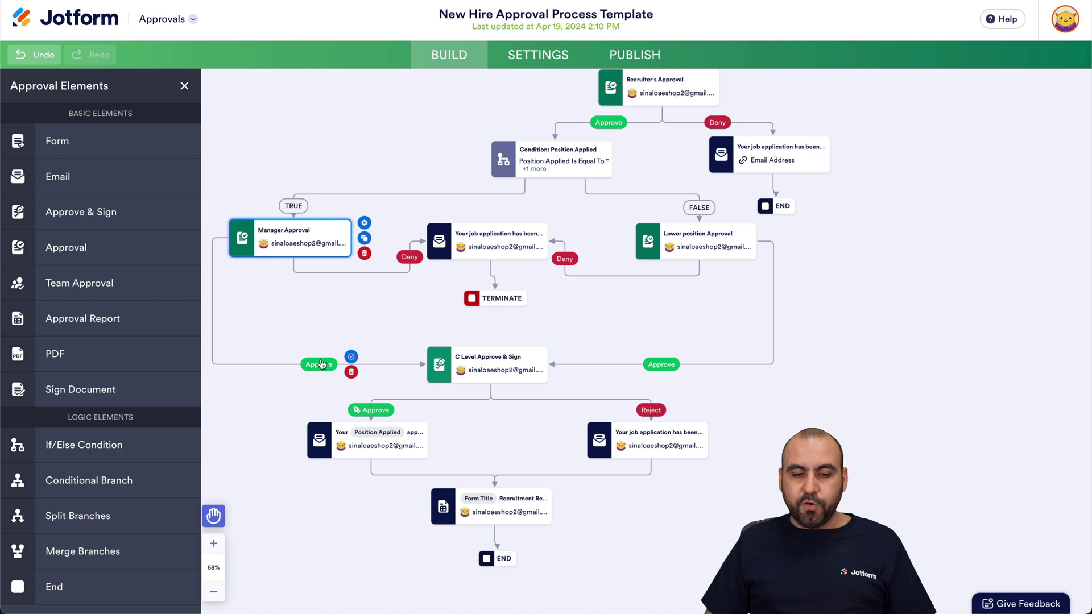
# Open the Approve & Sign Properties for the C Level Approve & Sign step
pyautogui.click(565, 350)
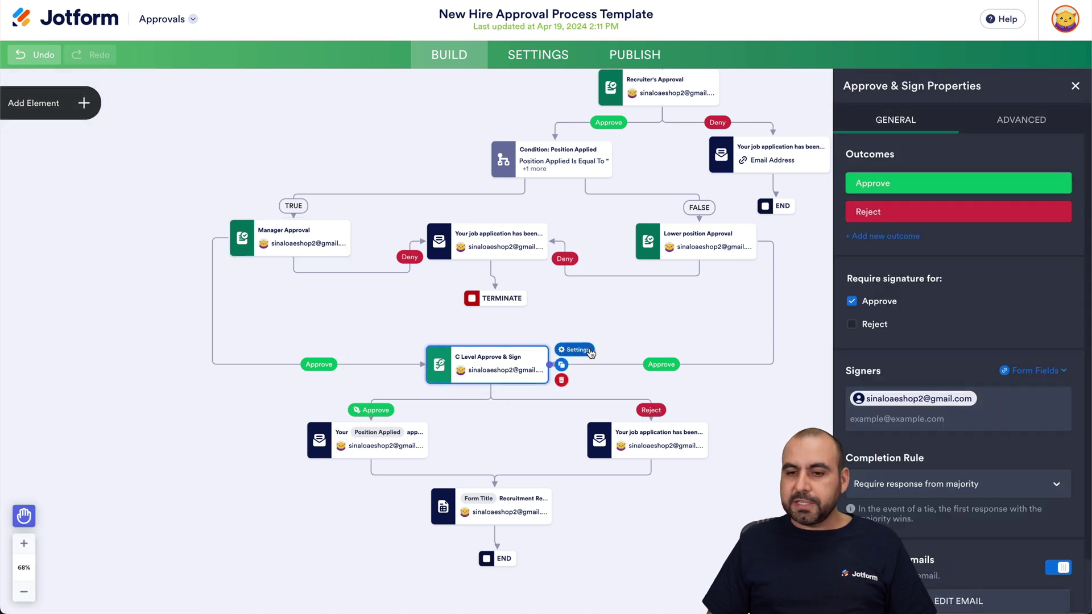
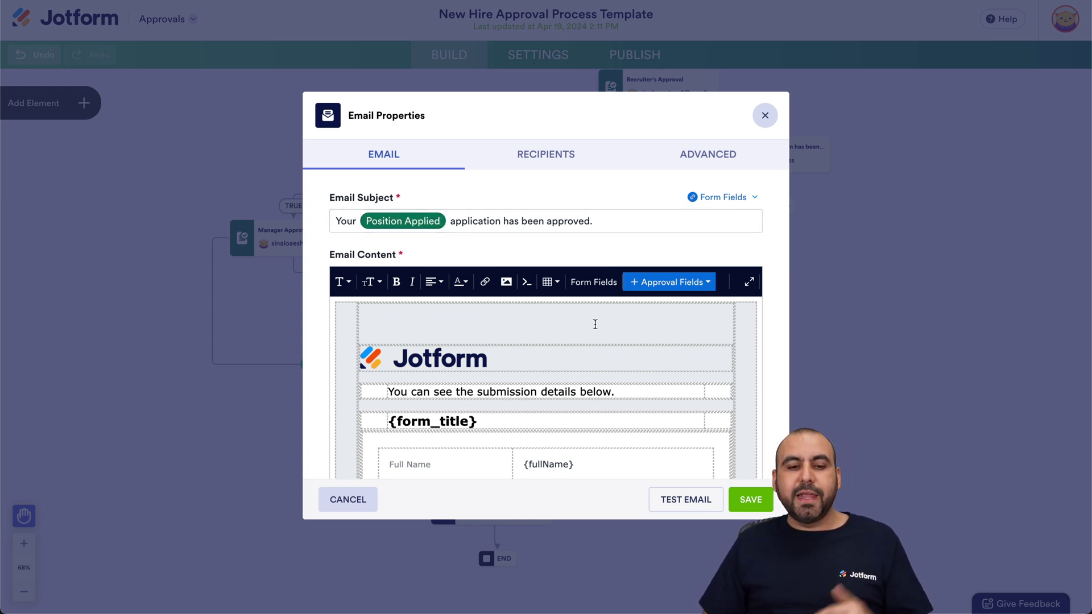
# Send the rejection email to the applicant's Email Address form field instead of the fixed address
pyautogui.scroll(-5, 581, 352)
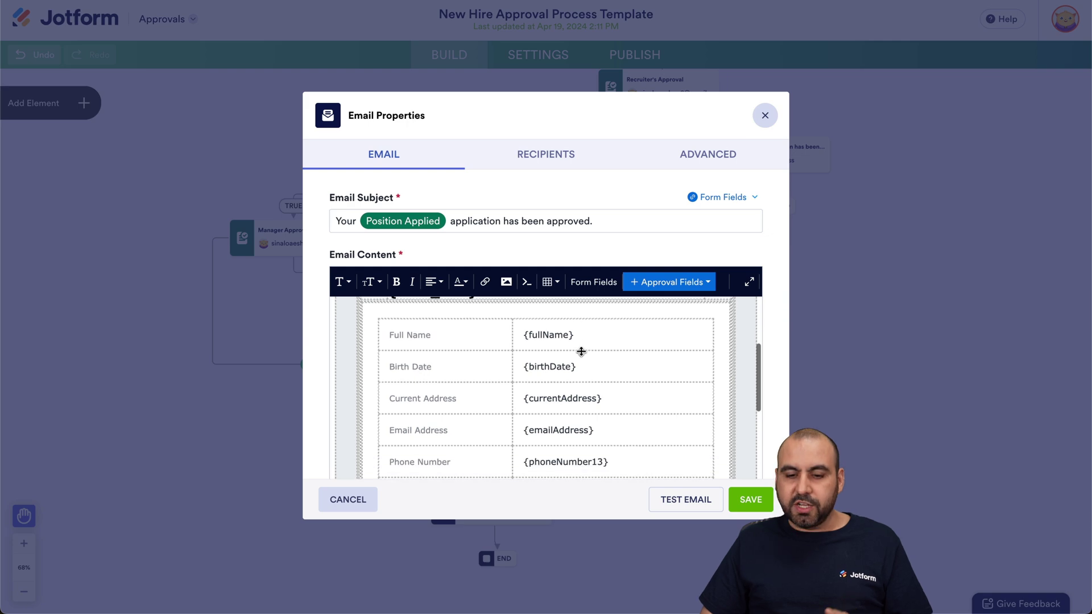
pyautogui.click(765, 115)
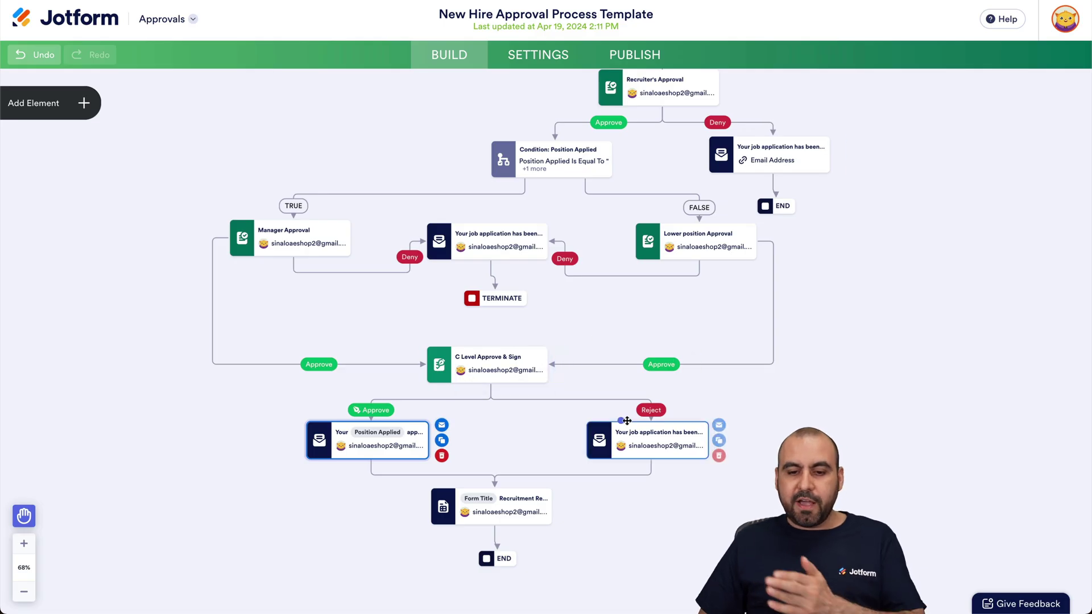
pyautogui.click(719, 425)
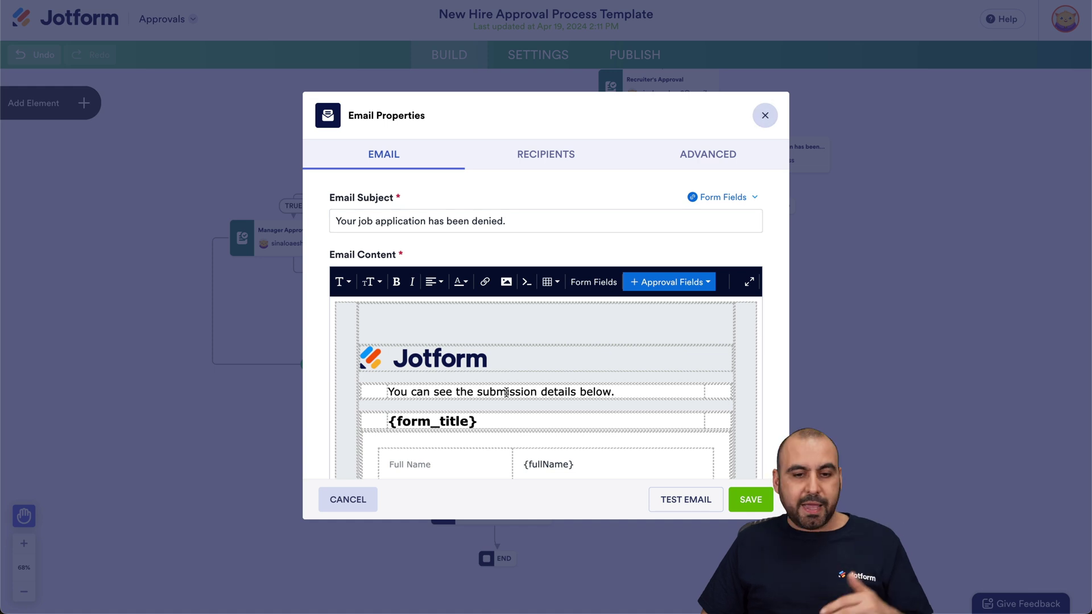
pyautogui.scroll(-5, 503, 349)
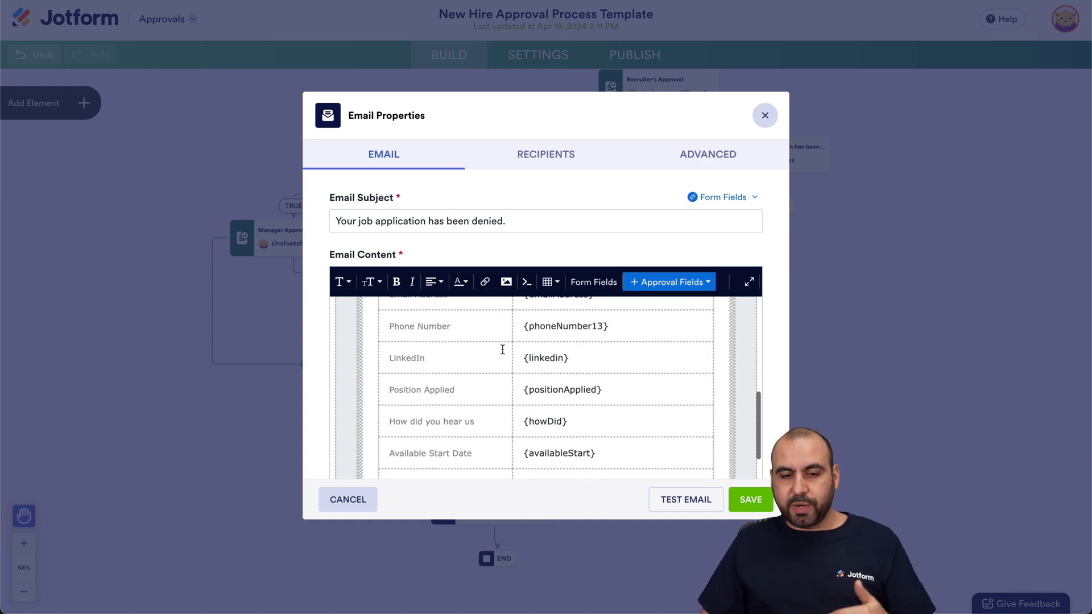
pyautogui.click(547, 159)
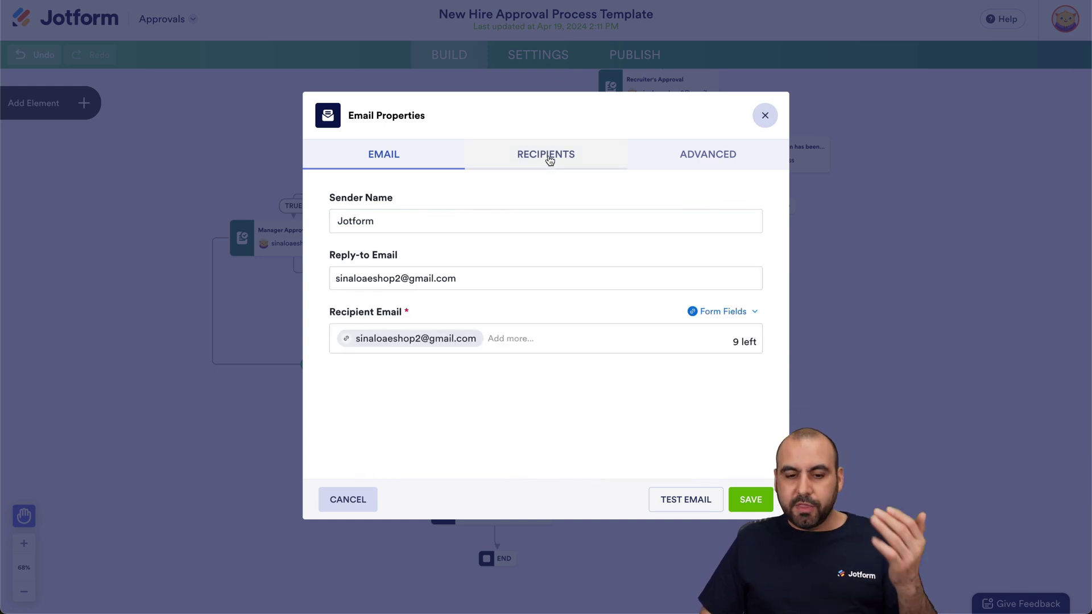
pyautogui.click(477, 339)
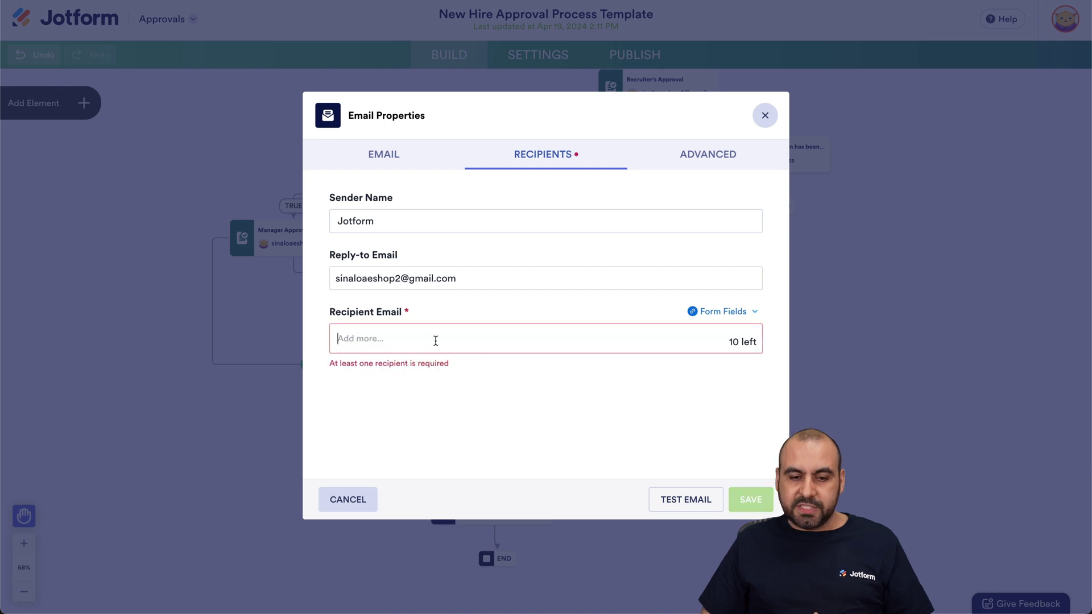
pyautogui.click(706, 311)
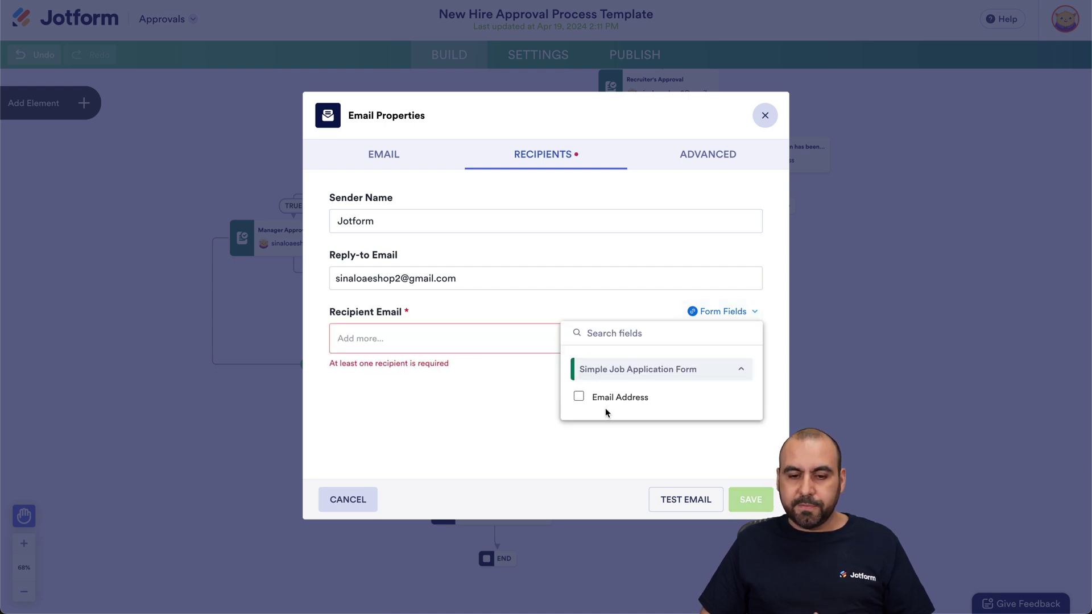
pyautogui.click(605, 402)
pyautogui.click(751, 500)
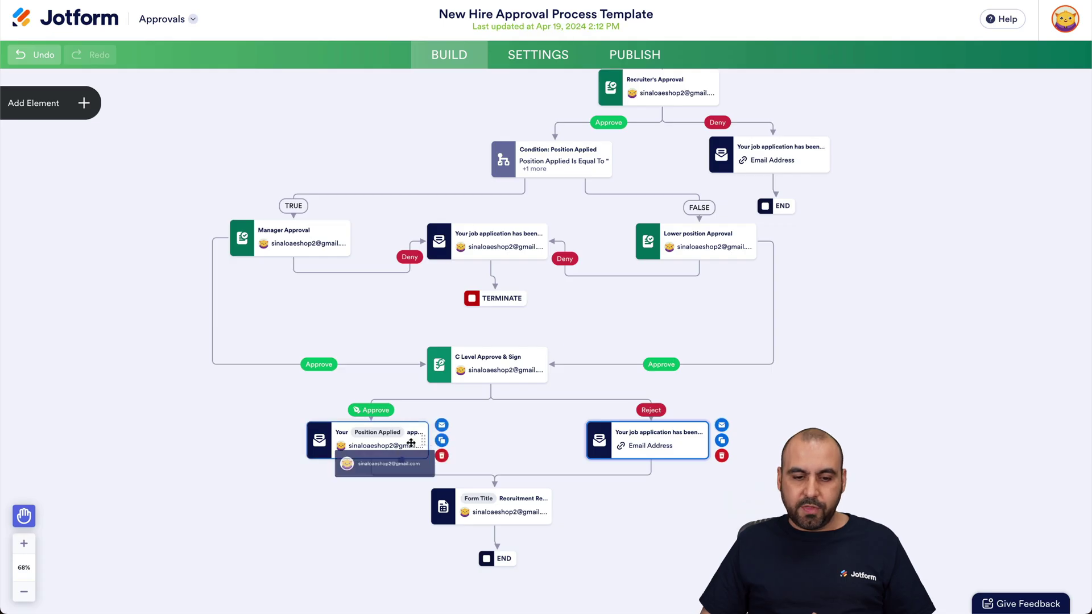
# Send the approval email to the applicant's Email Address form field as well
pyautogui.click(449, 432)
pyautogui.click(498, 159)
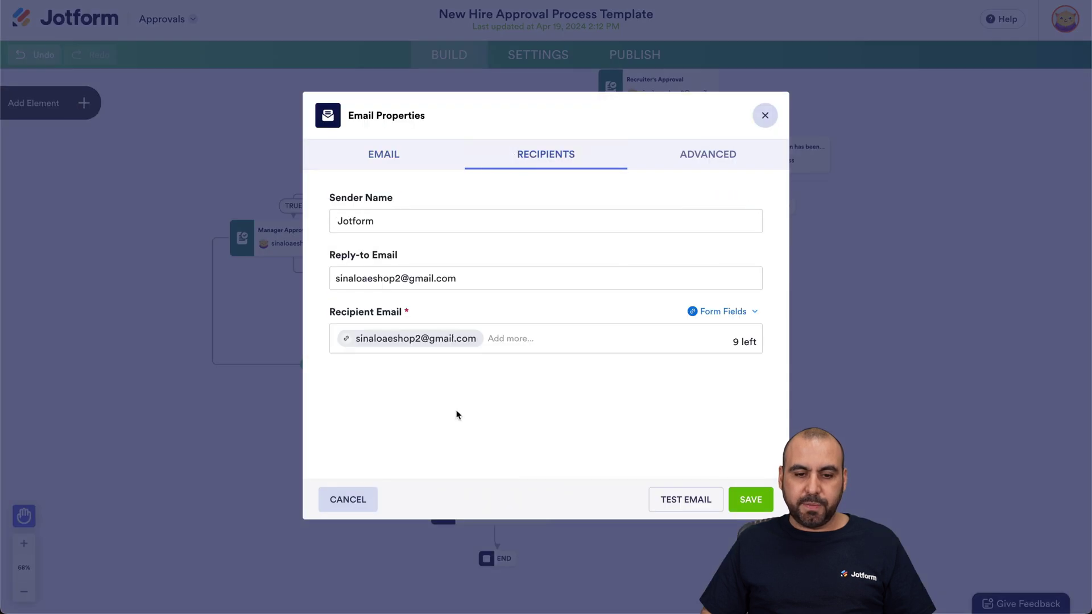
pyautogui.click(477, 339)
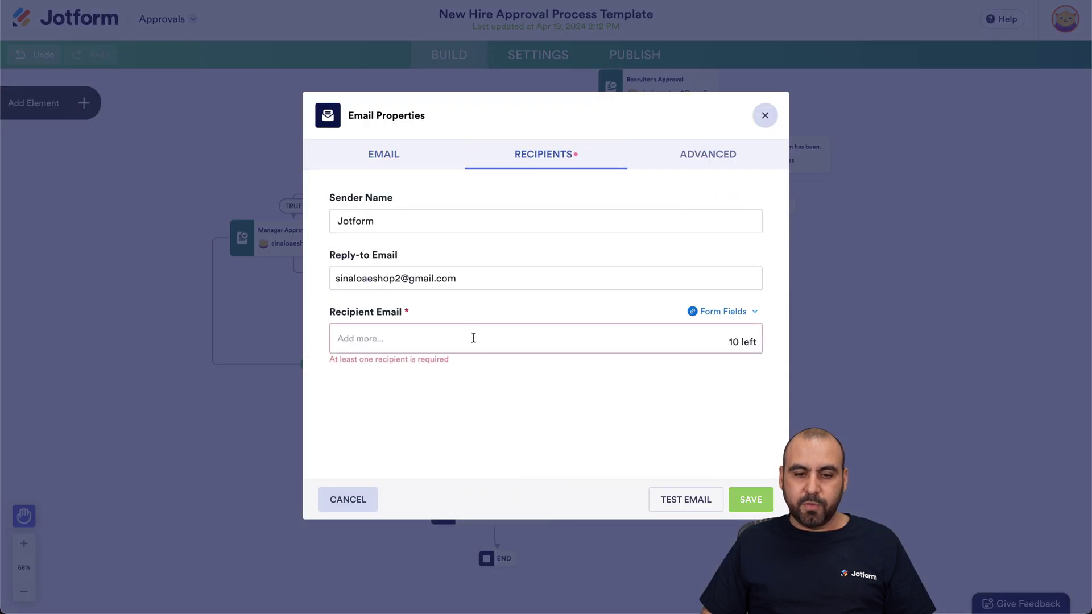
pyautogui.click(725, 312)
pyautogui.click(620, 397)
pyautogui.click(751, 499)
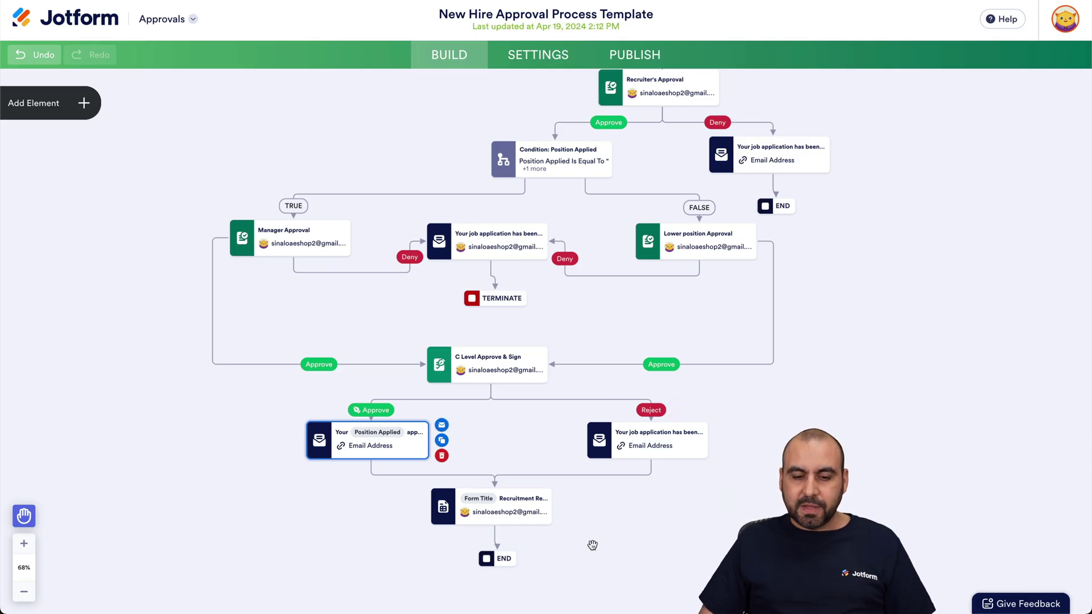
# Open the Approval Elements list and check the Approval Report step's settings, leaving them unchanged
pyautogui.moveTo(590, 541); pyautogui.dragTo(603, 481)
pyautogui.click(462, 441)
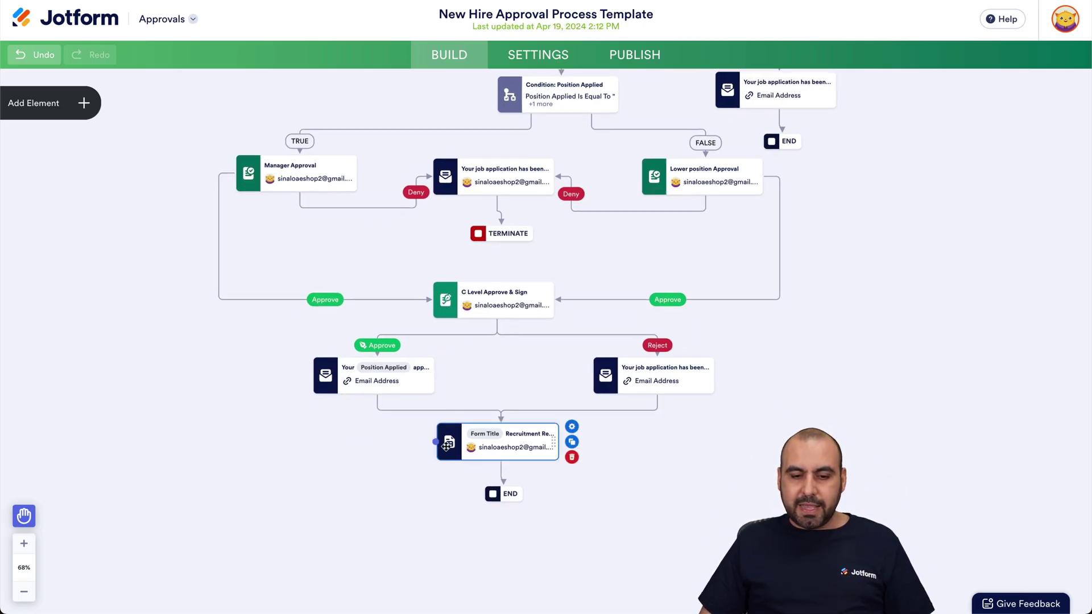
pyautogui.click(85, 103)
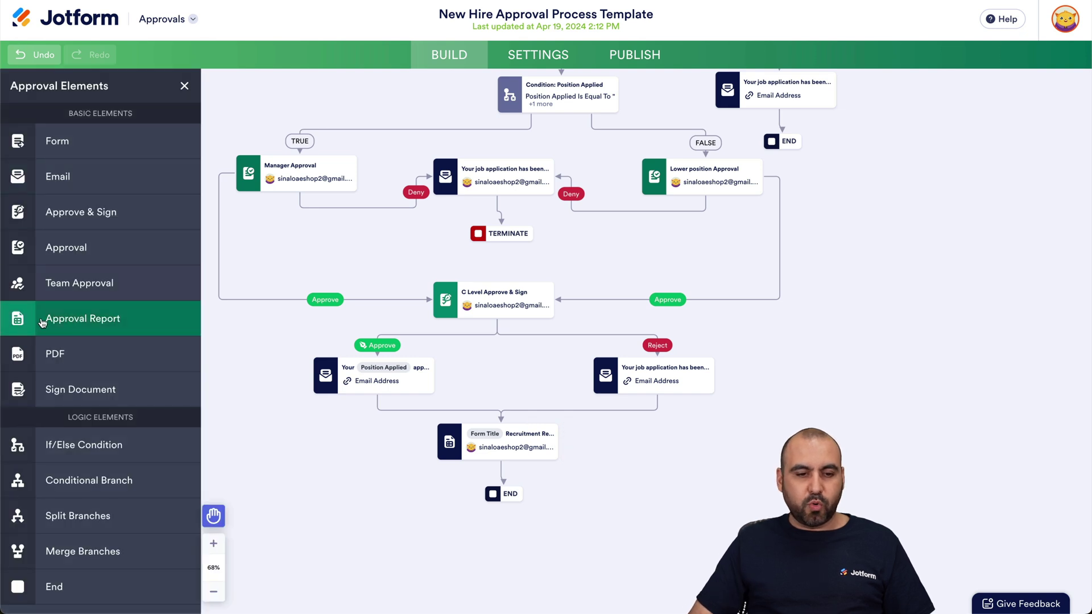
pyautogui.moveTo(487, 441)
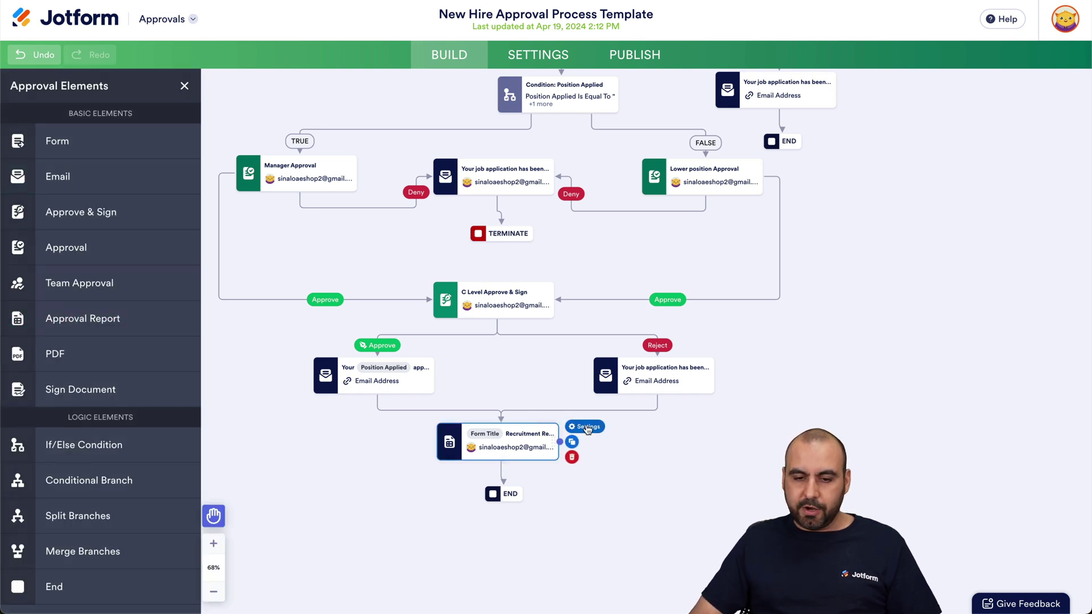
pyautogui.click(587, 428)
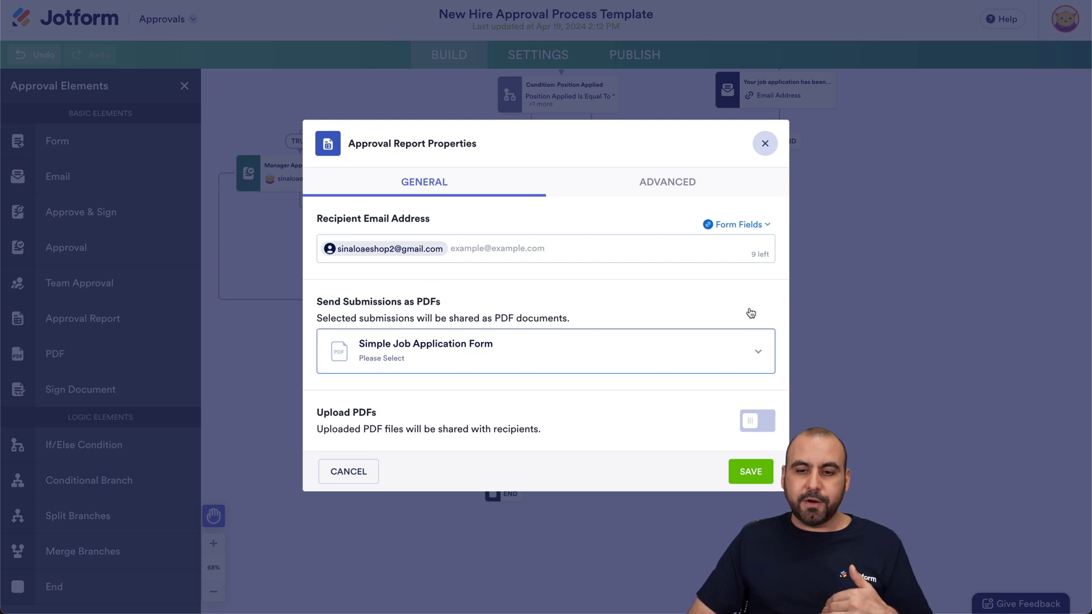
pyautogui.click(765, 144)
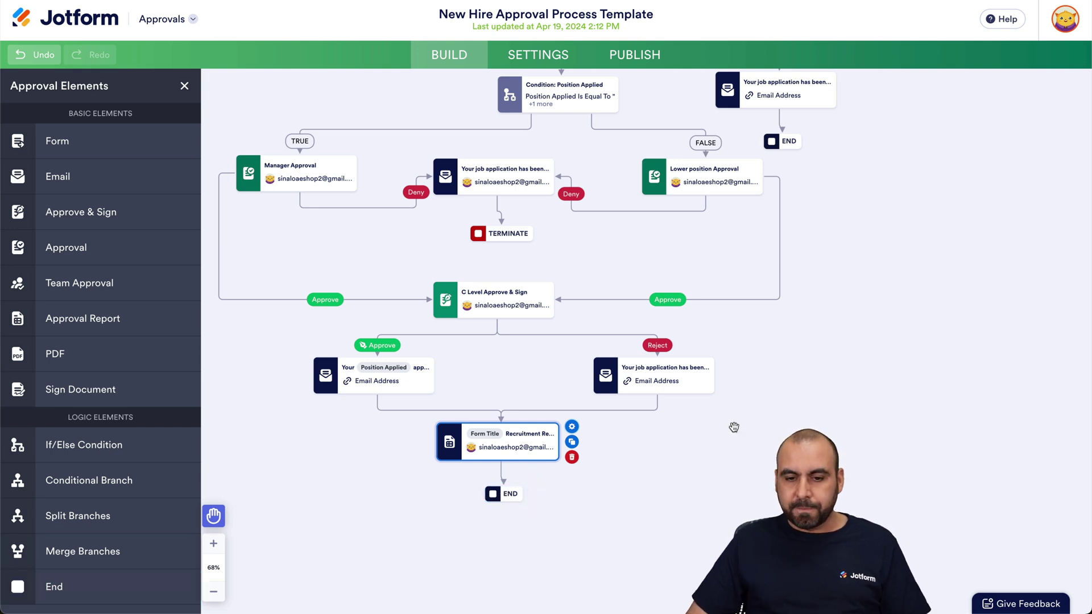
# Drag a new Form element from Approval Elements onto the lower-left canvas
pyautogui.scroll(3, 715, 442)
pyautogui.moveTo(863, 452); pyautogui.dragTo(877, 407)
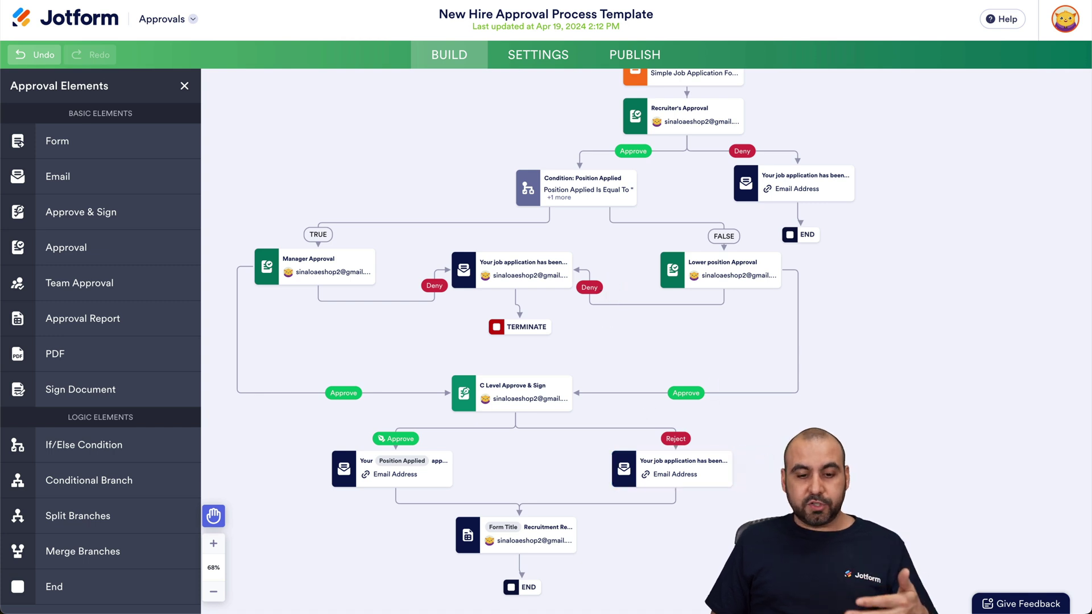
pyautogui.moveTo(806, 454); pyautogui.dragTo(813, 374)
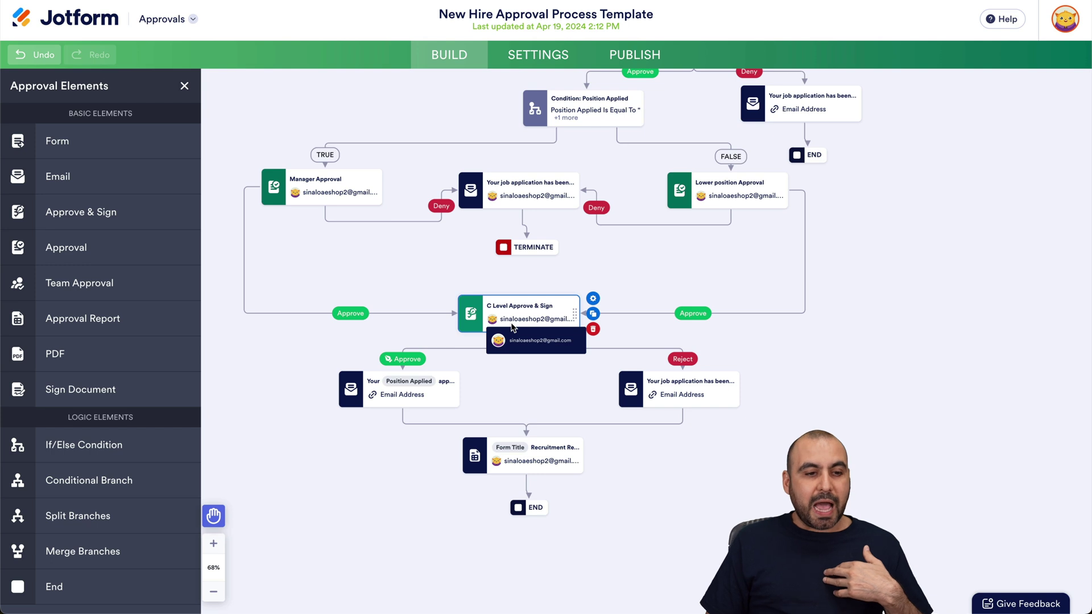
pyautogui.moveTo(57, 139); pyautogui.dragTo(350, 484)
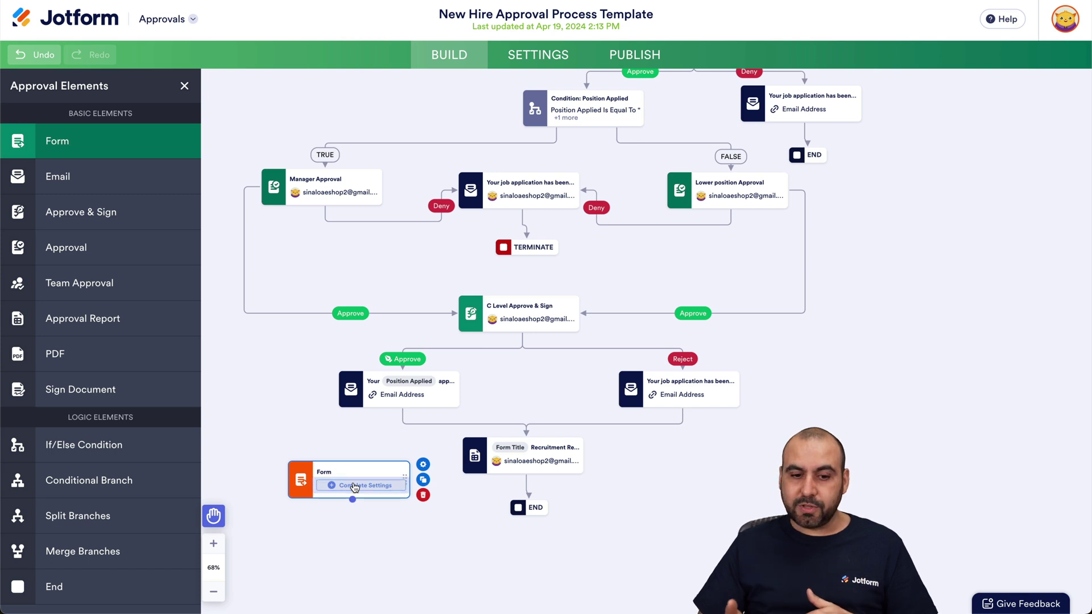
# Move the new Form step under the approval email and link the approval email to it
pyautogui.moveTo(301, 478); pyautogui.dragTo(323, 467)
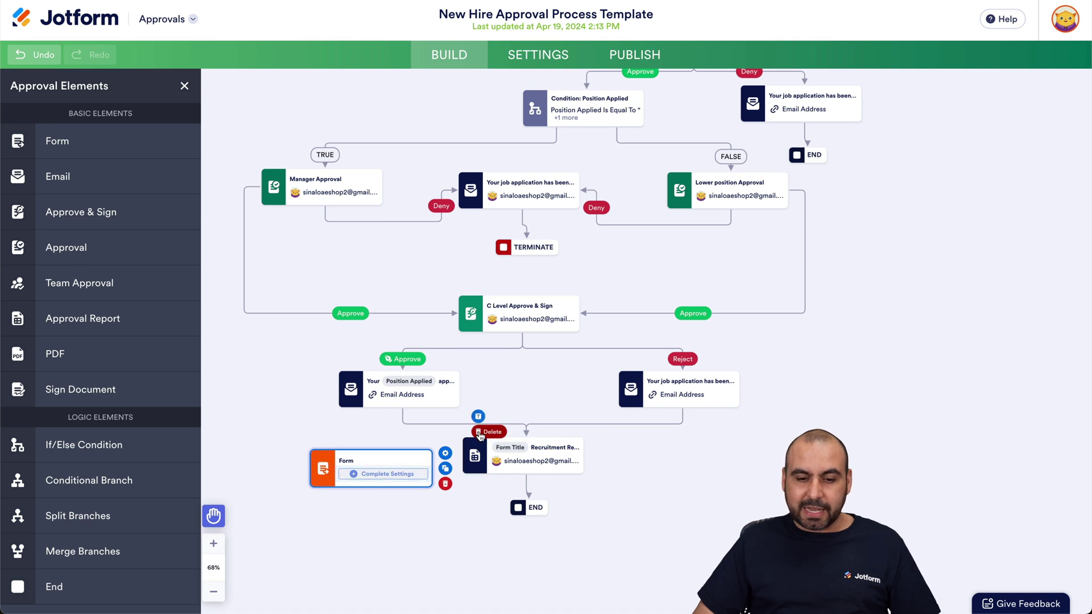
pyautogui.click(479, 435)
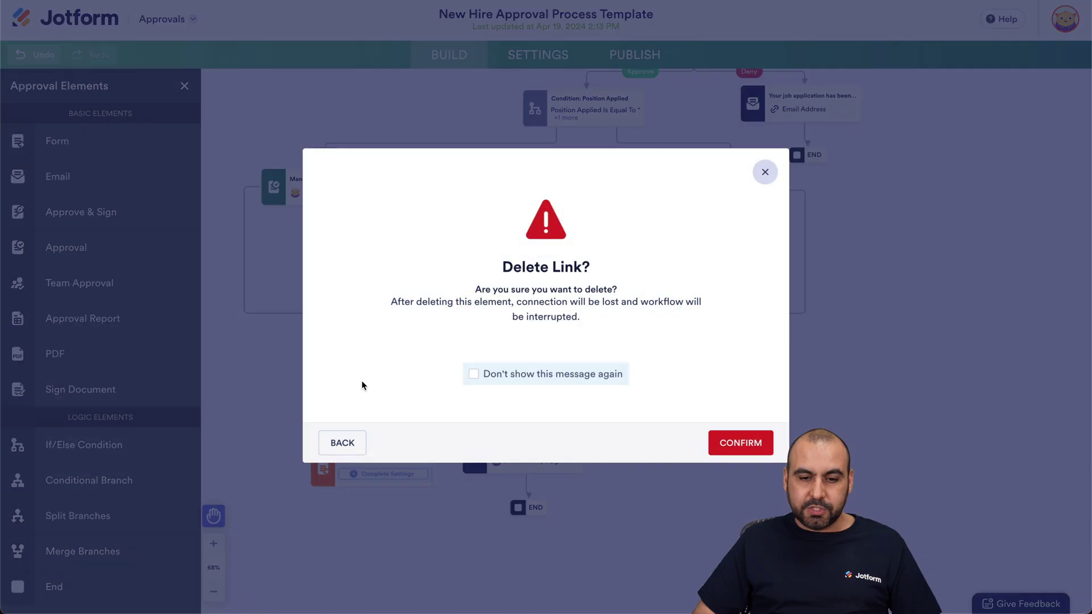
pyautogui.click(751, 442)
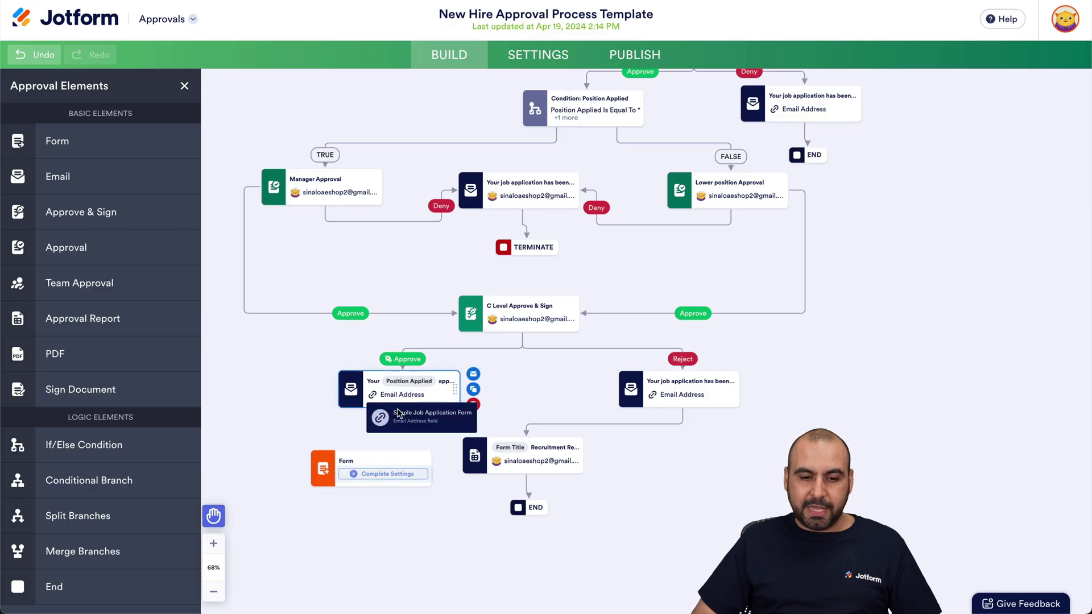
pyautogui.moveTo(327, 470); pyautogui.dragTo(342, 446)
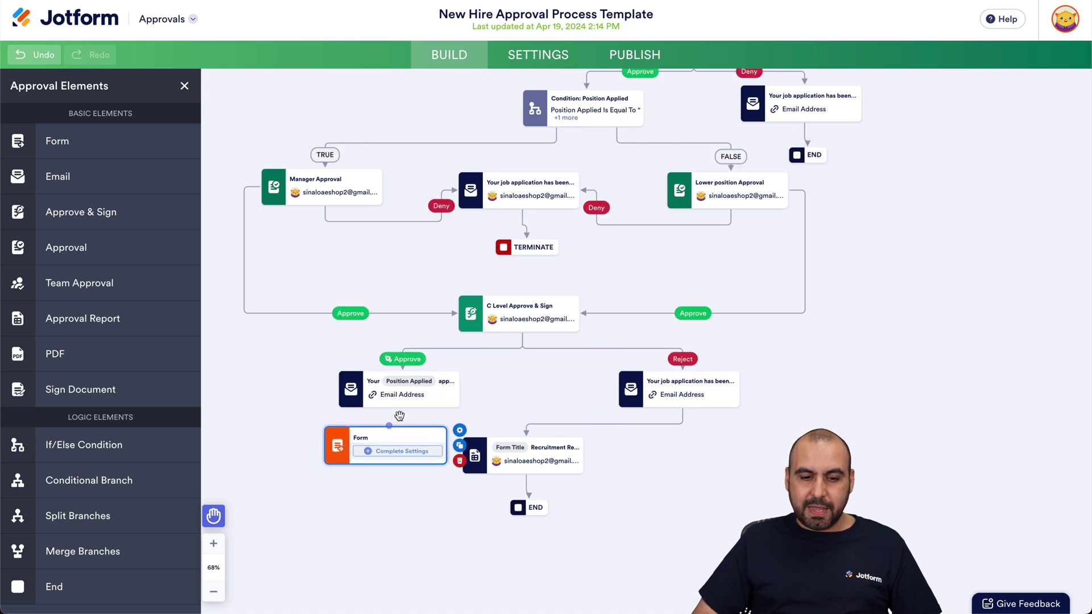
pyautogui.moveTo(404, 410); pyautogui.dragTo(401, 447)
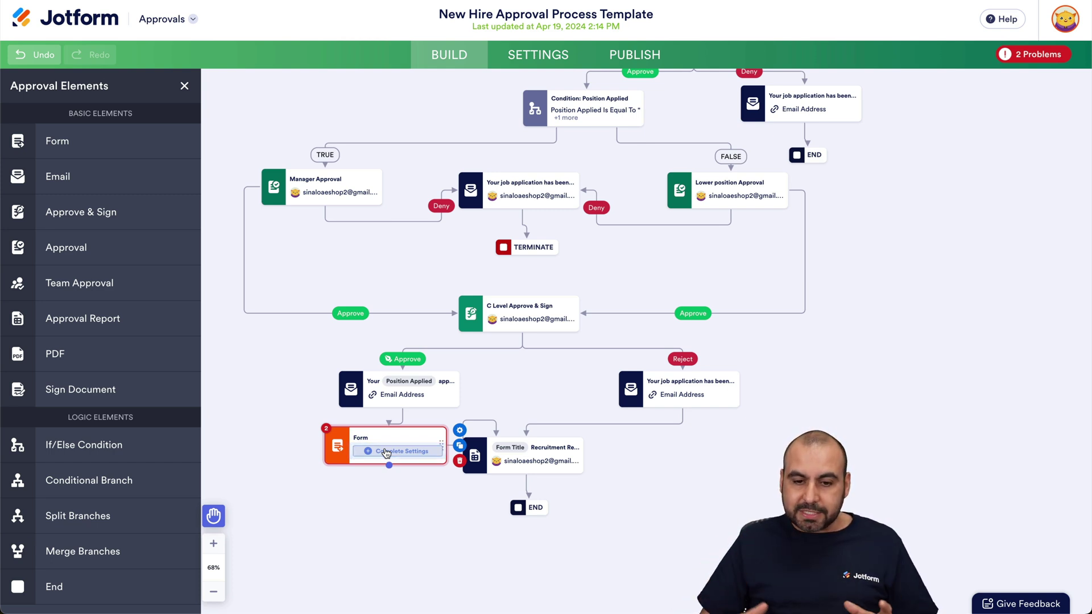
# Delete the Form step and reconnect the approval email to the Recruitment Report
pyautogui.moveTo(604, 466)
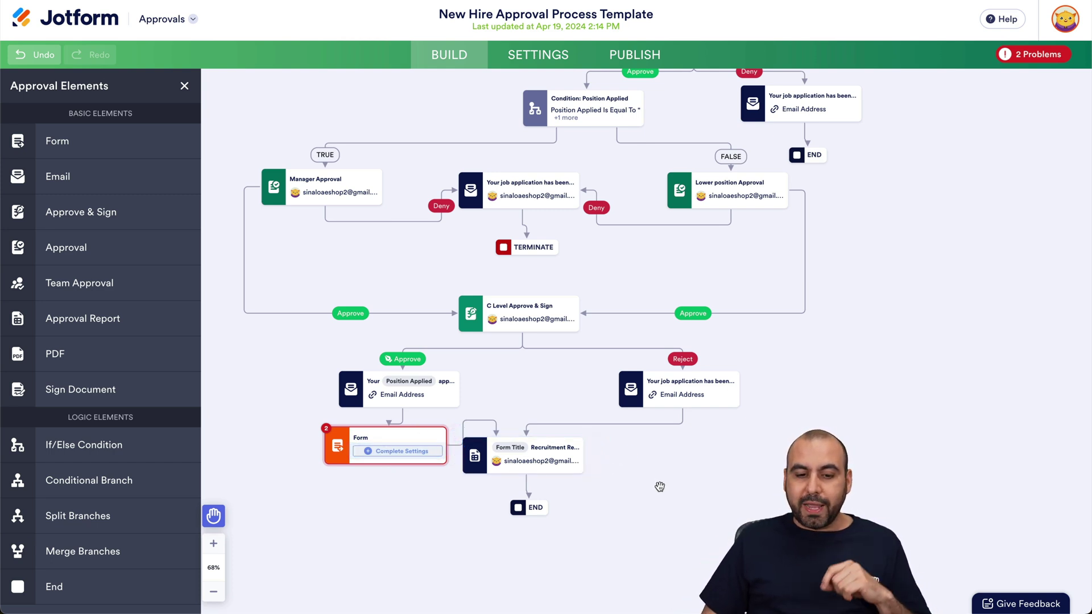
pyautogui.click(459, 460)
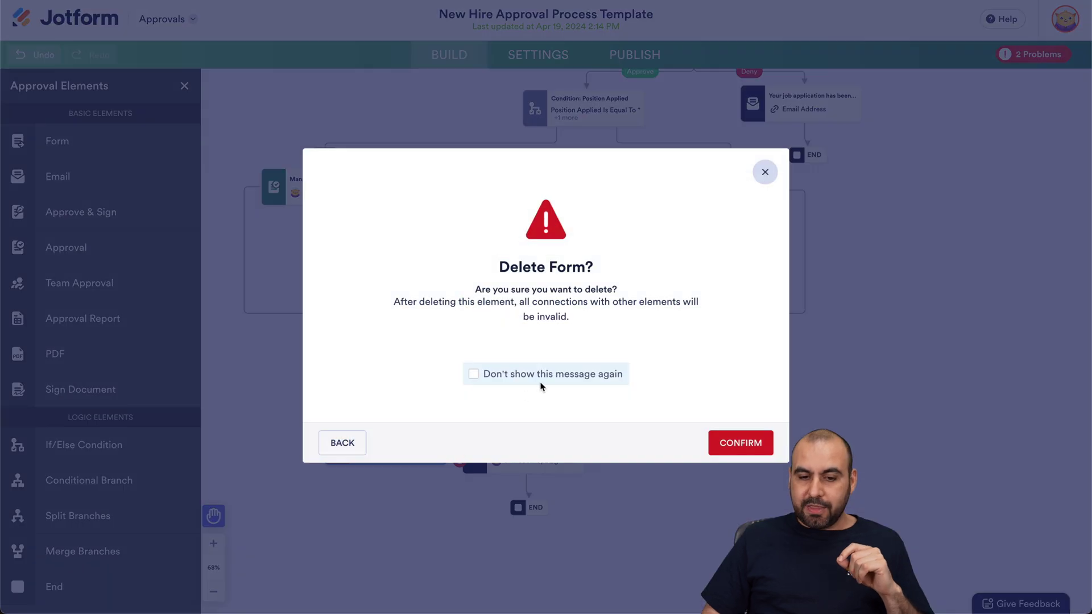
pyautogui.click(740, 435)
pyautogui.moveTo(402, 411); pyautogui.dragTo(489, 449)
pyautogui.scroll(1, 863, 365)
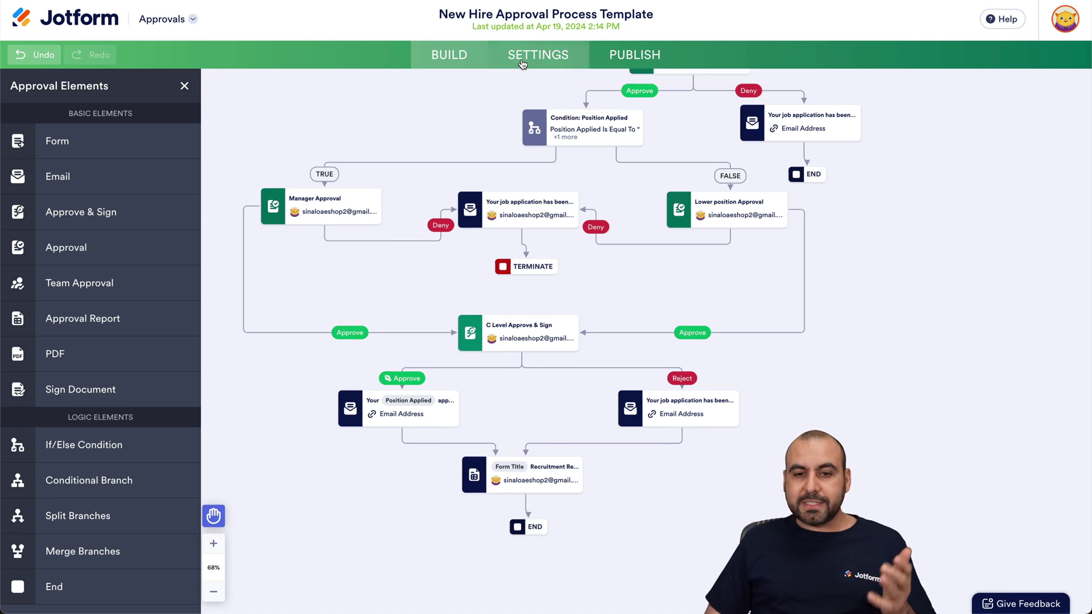
pyautogui.click(522, 64)
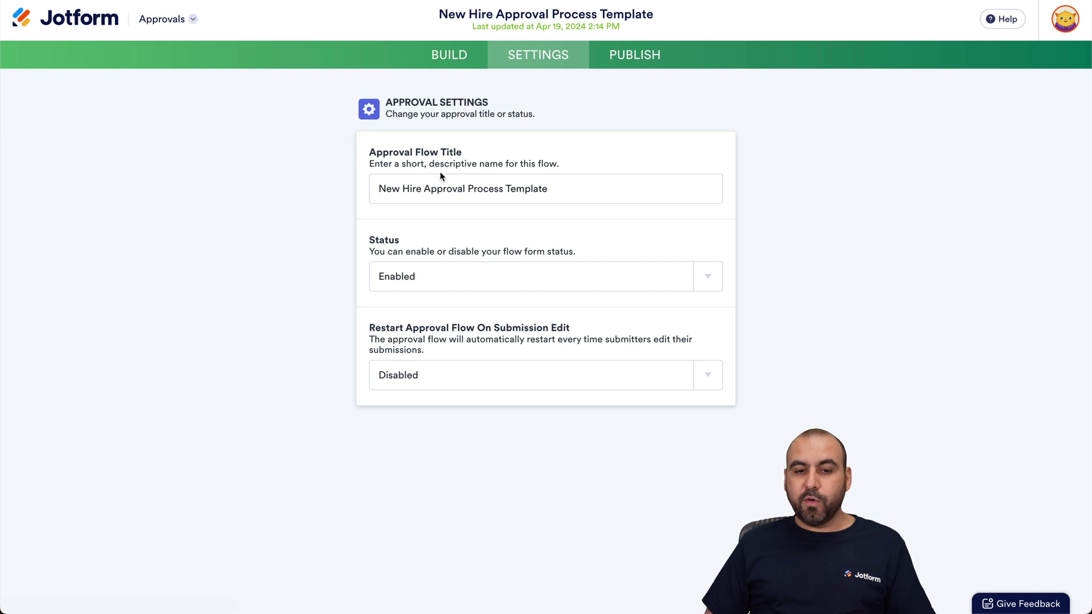
# Copy the form's public direct link from Publish and open a private browser window
pyautogui.moveTo(388, 189); pyautogui.dragTo(558, 188)
pyautogui.click(558, 188)
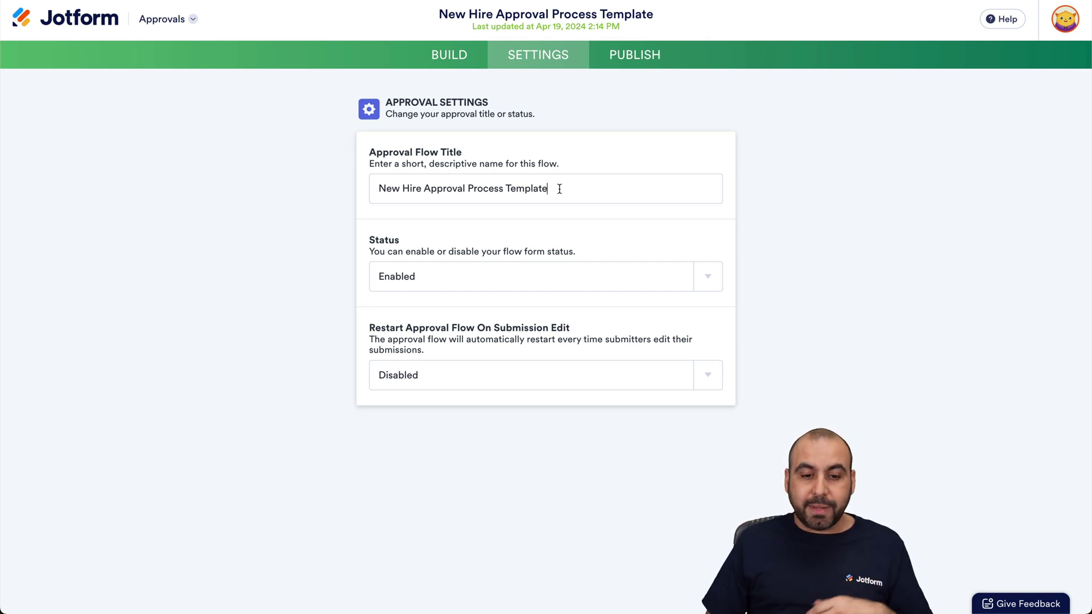
pyautogui.click(617, 54)
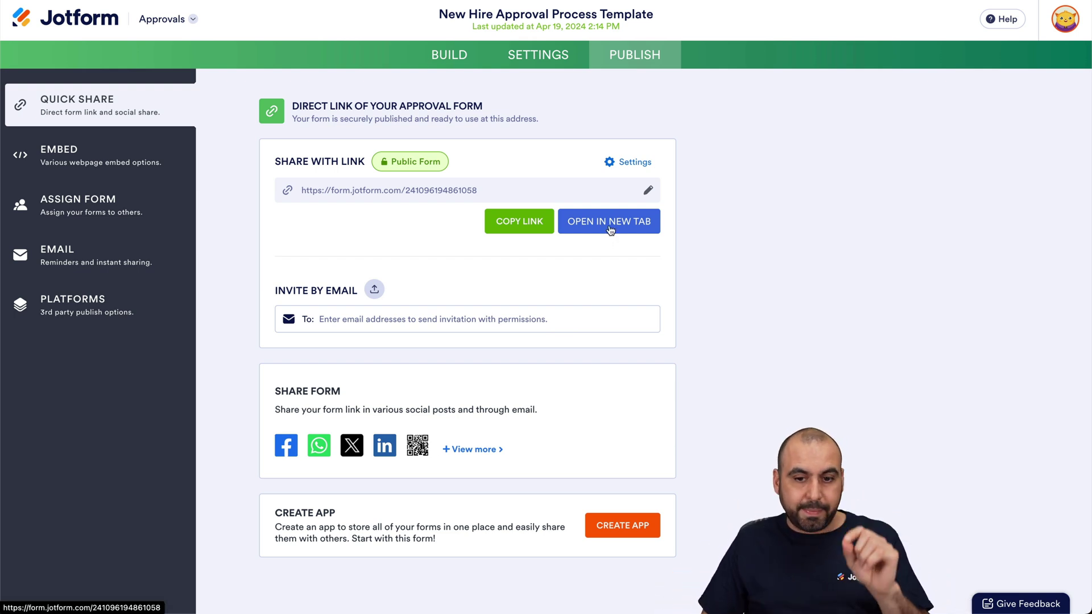
pyautogui.click(537, 223)
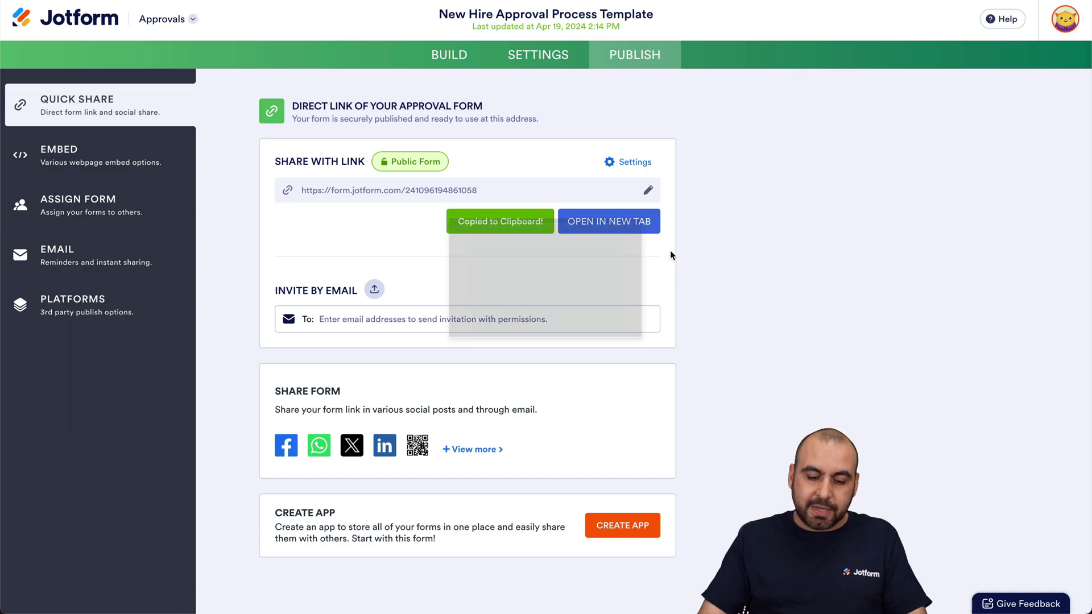
pyautogui.press('super+shift+n')
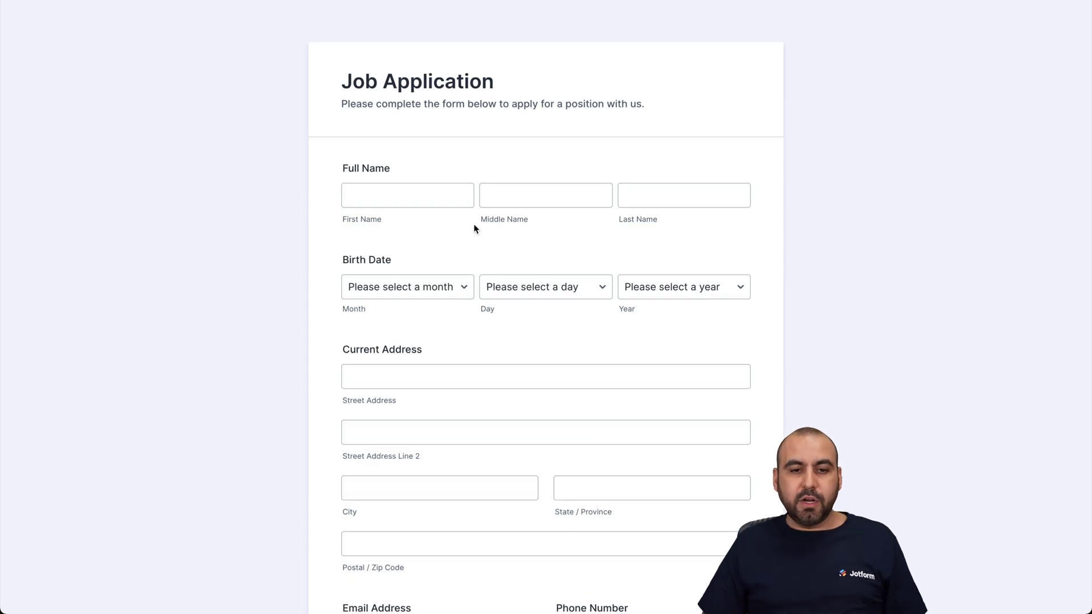
# Enter the applicant's first and last name, leaving the middle name empty
pyautogui.scroll(-1, 469, 241)
pyautogui.click(416, 159)
pyautogui.write('Jorge')
pyautogui.press('Tab')
pyautogui.write('`')
pyautogui.press('Tab')
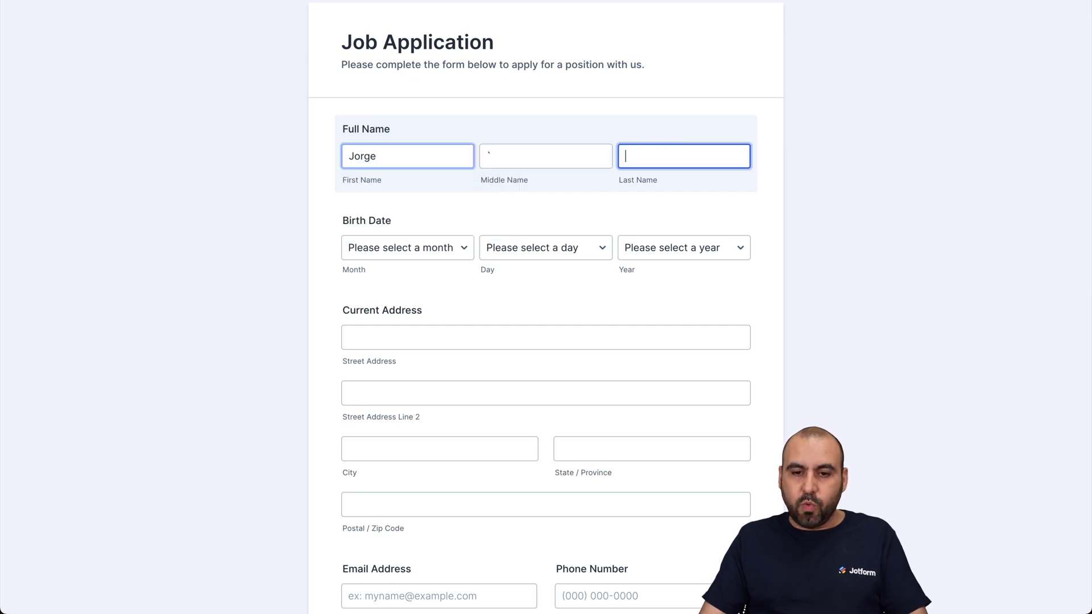
pyautogui.hotkey('shift', 'Tab')
pyautogui.click(546, 171)
pyautogui.click(522, 157)
pyautogui.press('BackSpace')
pyautogui.click(670, 162)
pyautogui.write('Aguilar')
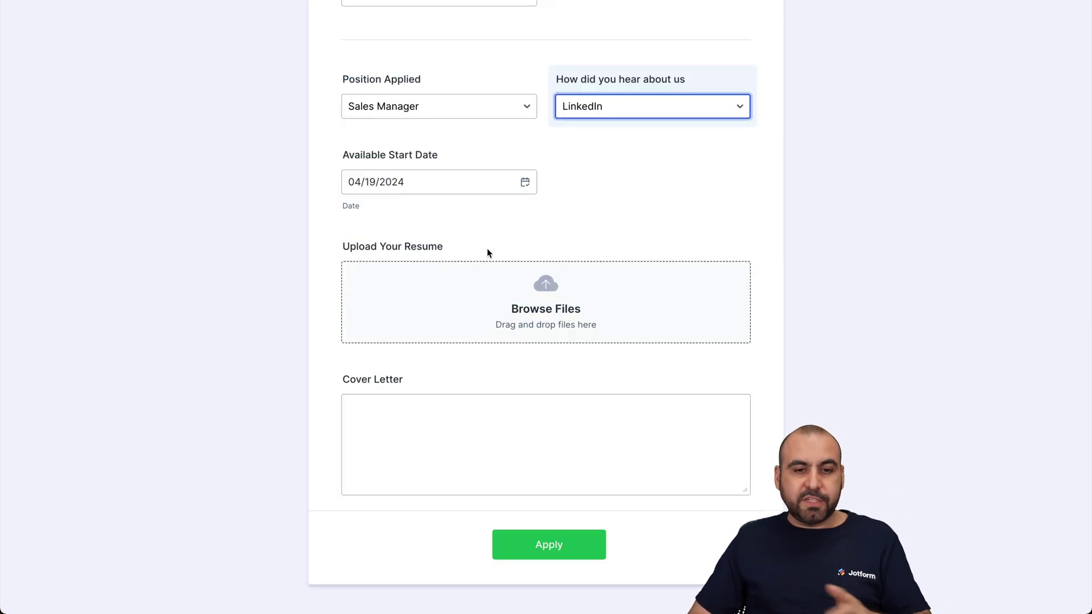
# Confirm the Sales Manager position and submit the job application
pyautogui.scroll(4, 487, 248)
pyautogui.scroll(3, 522, 241)
pyautogui.scroll(-6, 522, 243)
pyautogui.click(350, 196)
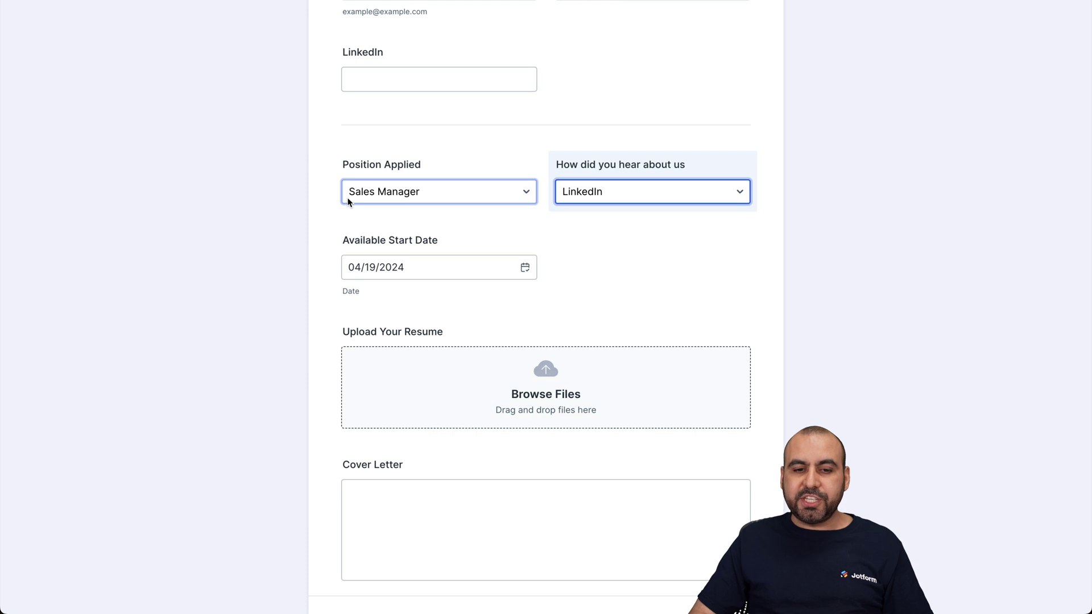
pyautogui.tripleClick(622, 240)
pyautogui.click(625, 293)
pyautogui.scroll(-1, 626, 293)
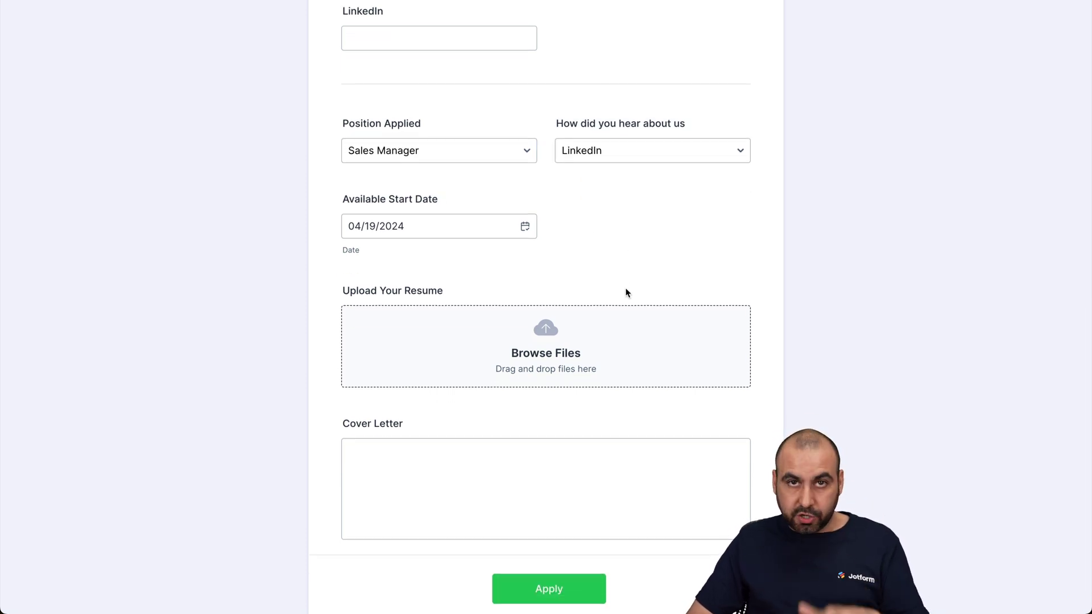
pyautogui.click(371, 159)
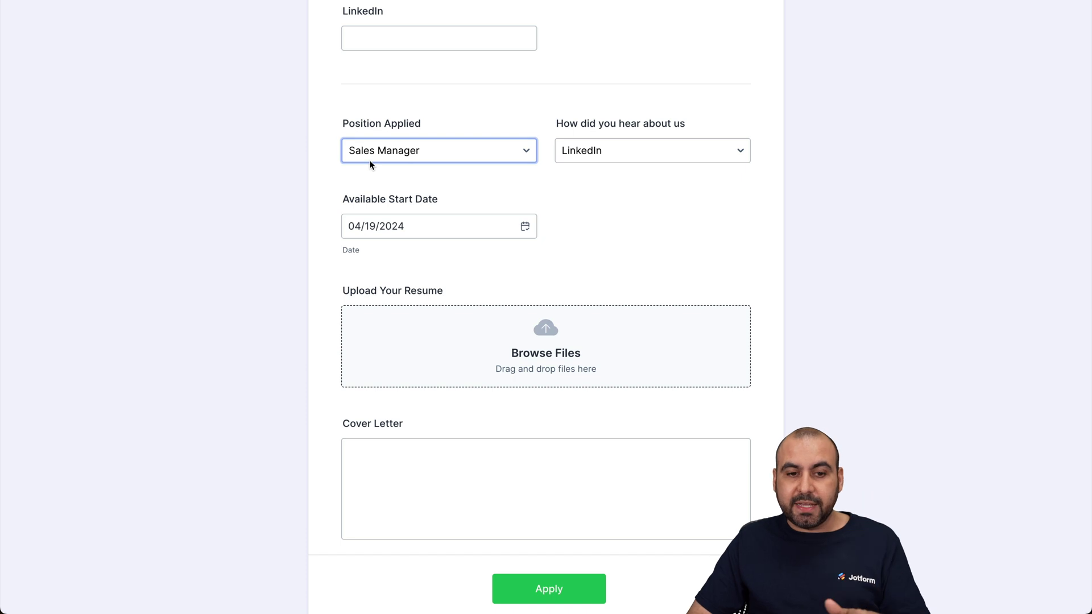
pyautogui.click(379, 178)
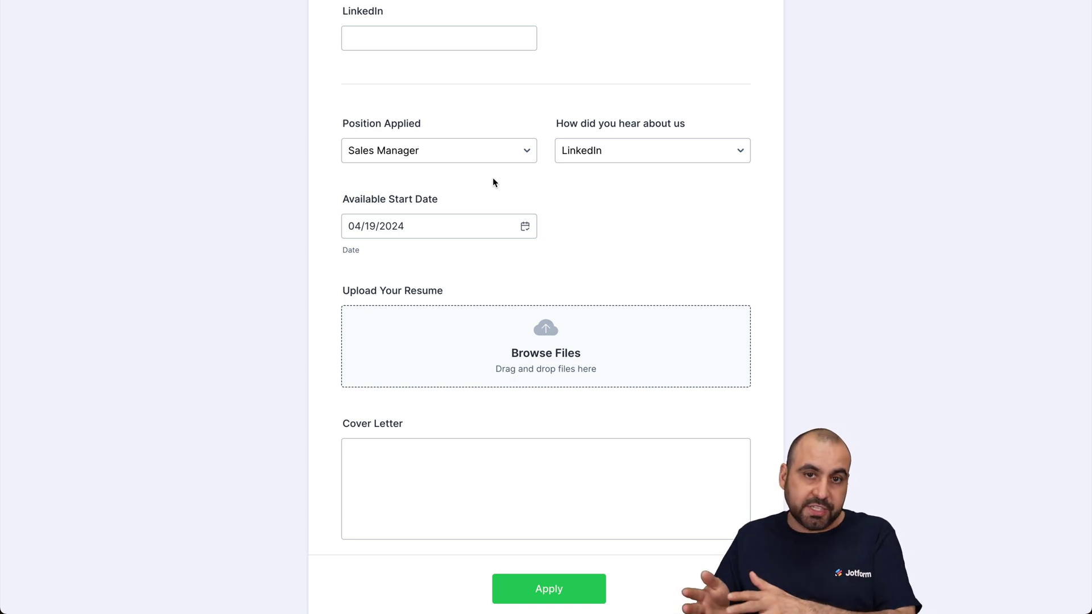
pyautogui.click(569, 578)
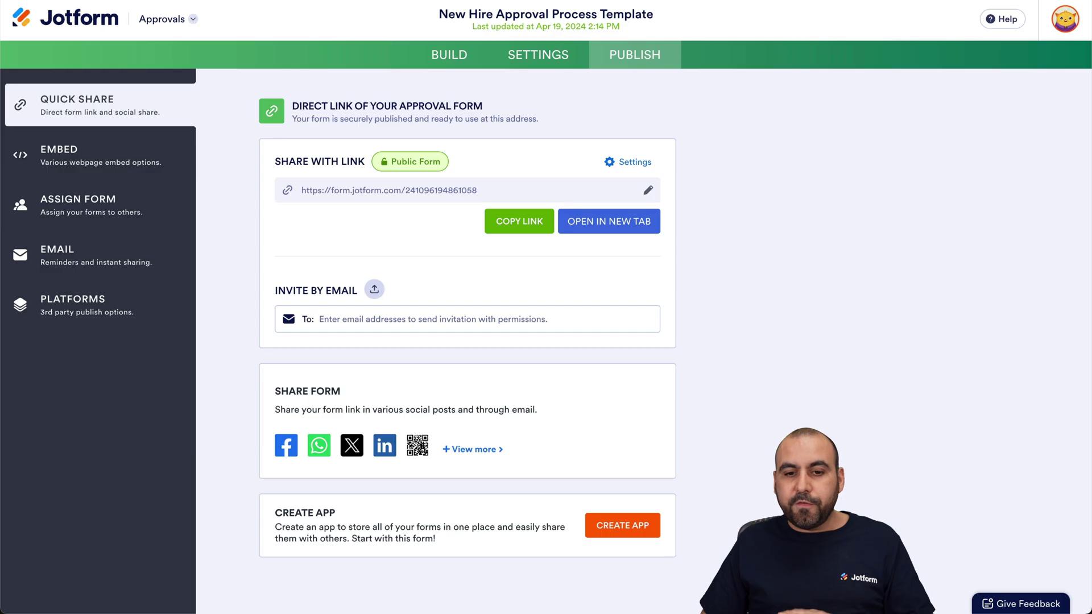
# Go back to My Approvals and open the newest approval flow's inbox
pyautogui.click(449, 55)
pyautogui.scroll(2, 710, 126)
pyautogui.moveTo(688, 168)
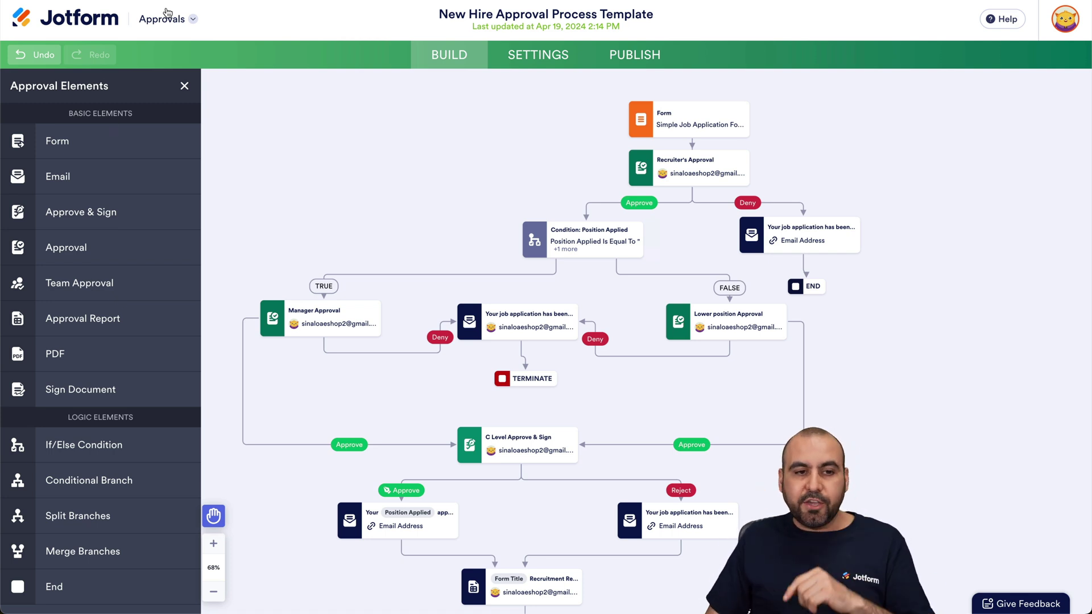
pyautogui.click(178, 22)
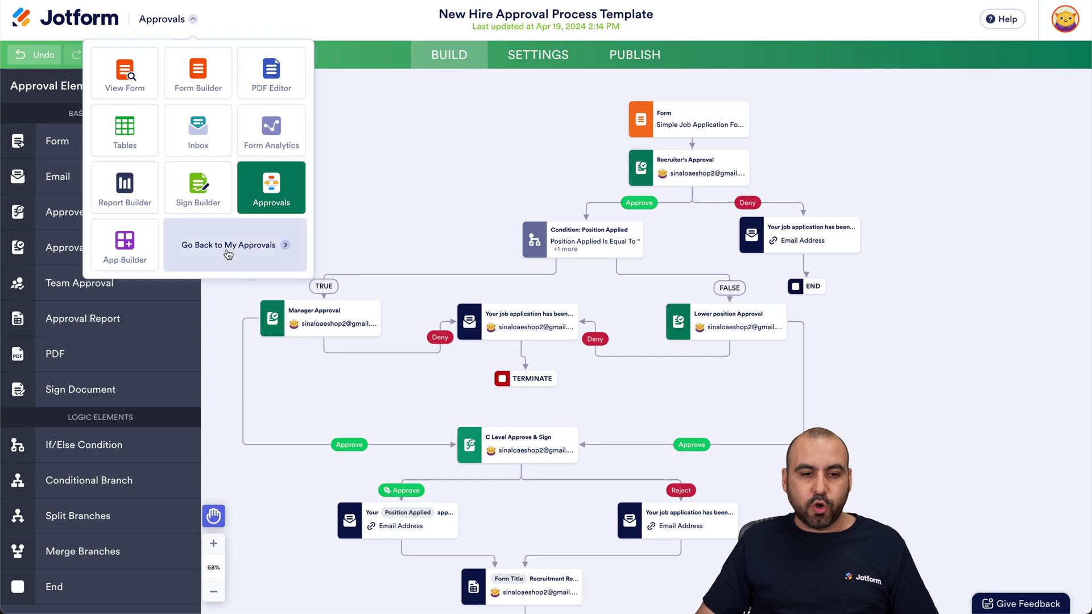
pyautogui.click(240, 251)
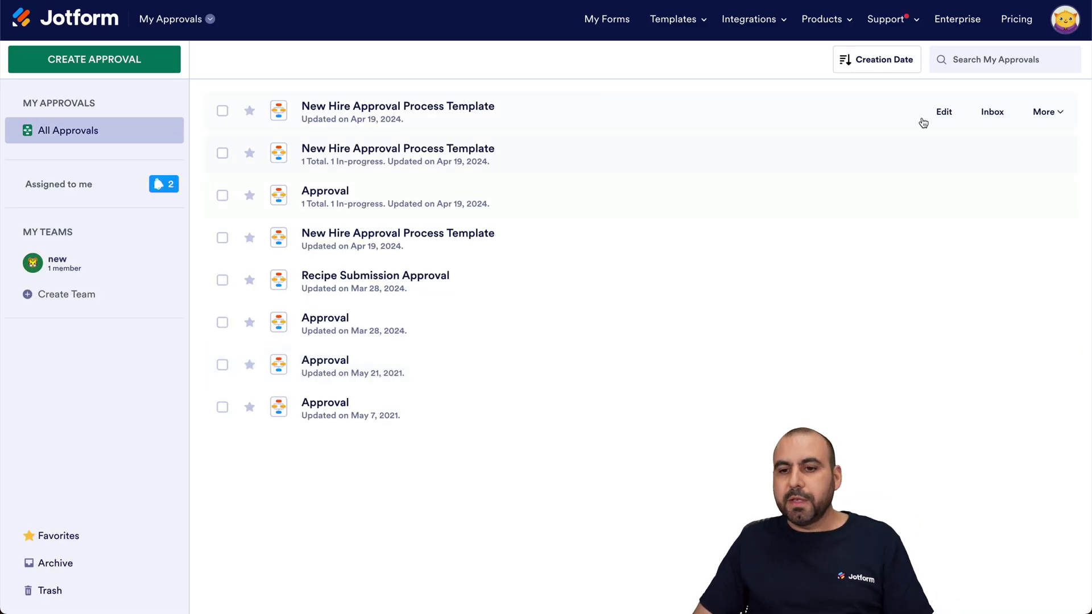
pyautogui.click(985, 113)
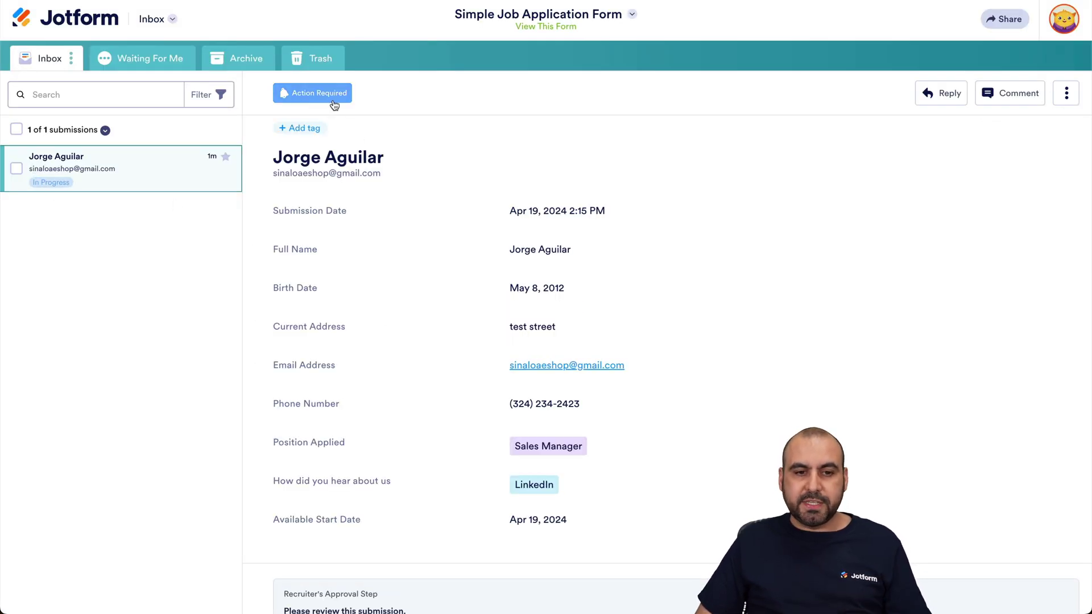
# Approve the Sales Manager submission at the Recruiter's Approval Step
pyautogui.scroll(-5, 618, 283)
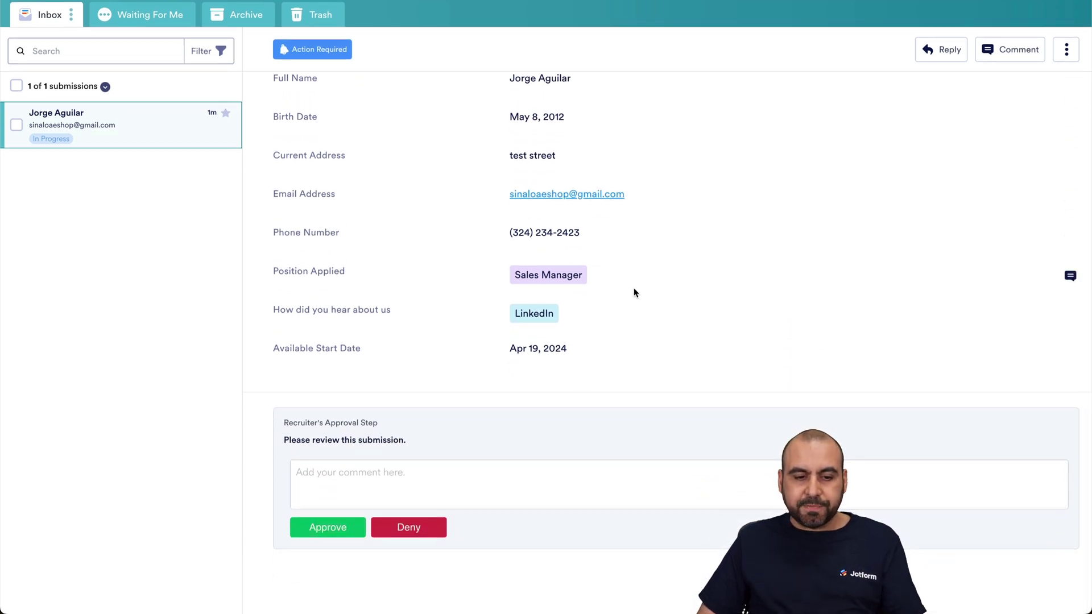
pyautogui.click(416, 490)
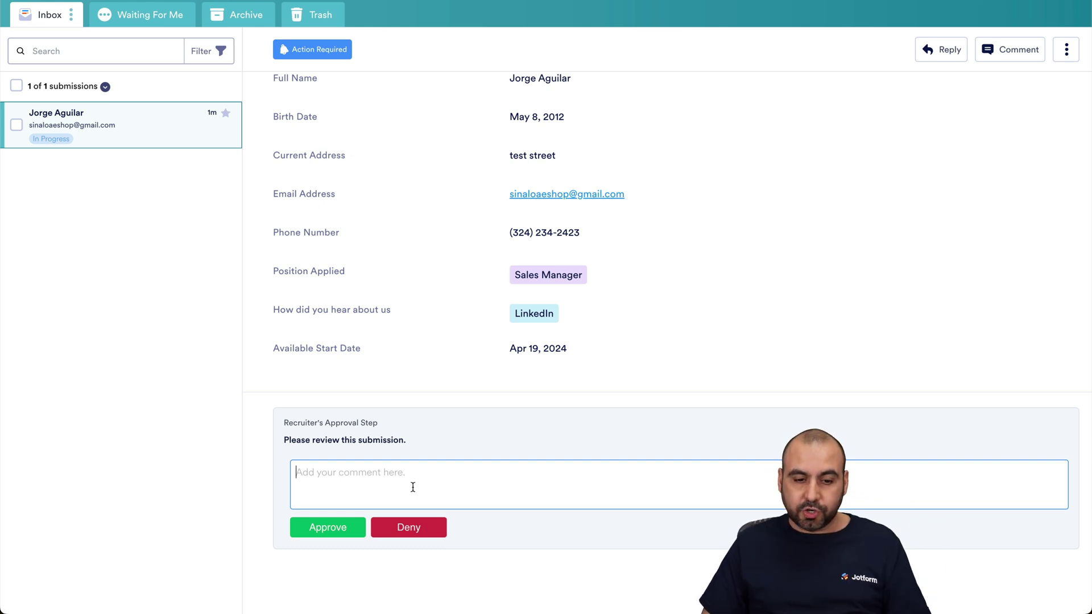
pyautogui.click(345, 525)
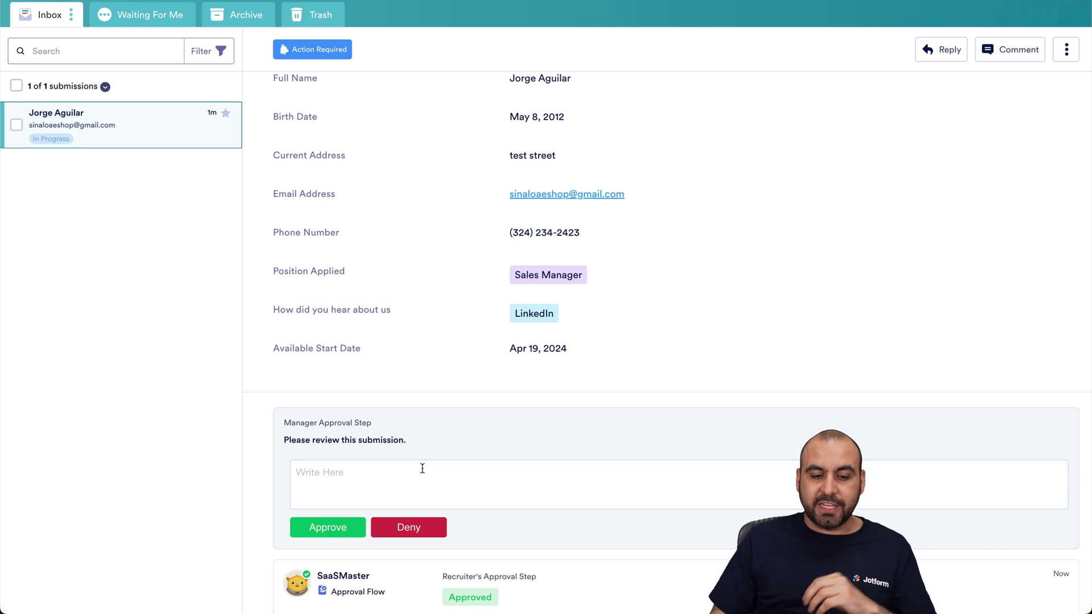
pyautogui.scroll(-1, 512, 398)
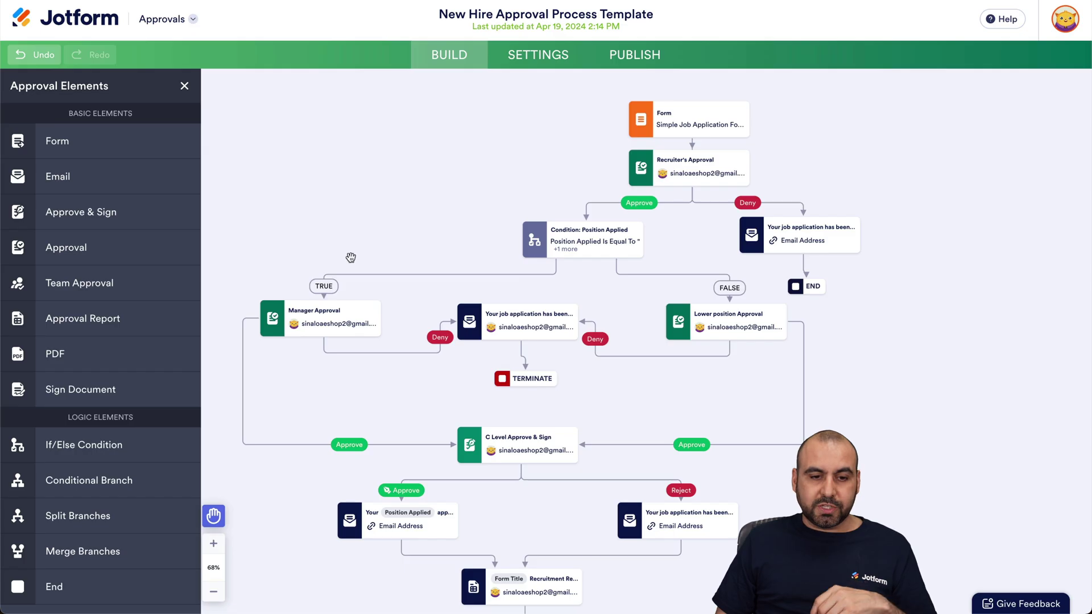
pyautogui.moveTo(292, 315)
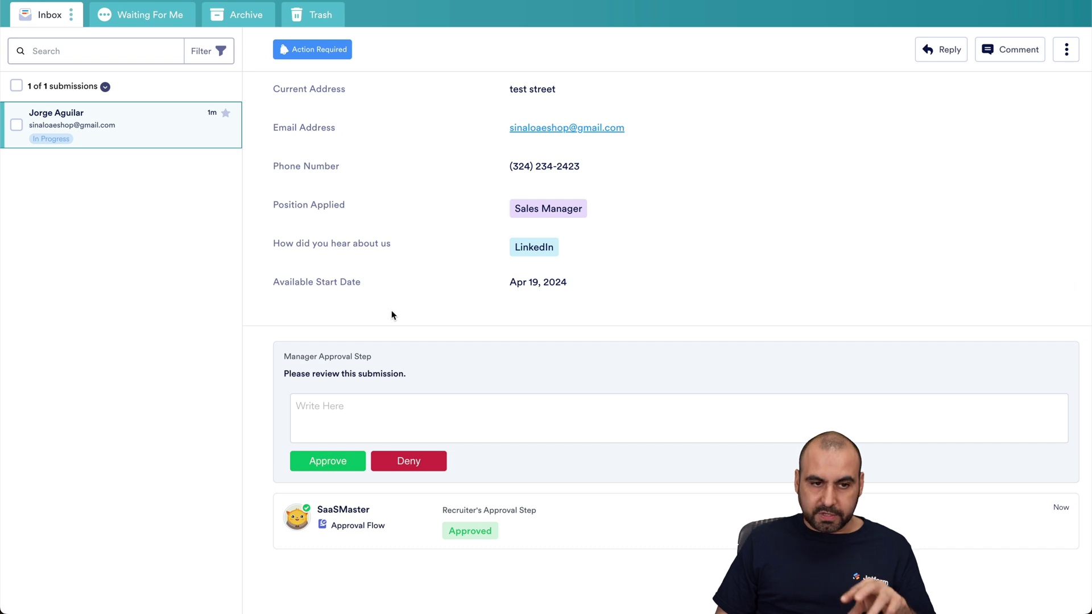
# Show the Waiting For Me list and review the pending Sales Manager submission's details
pyautogui.click(149, 21)
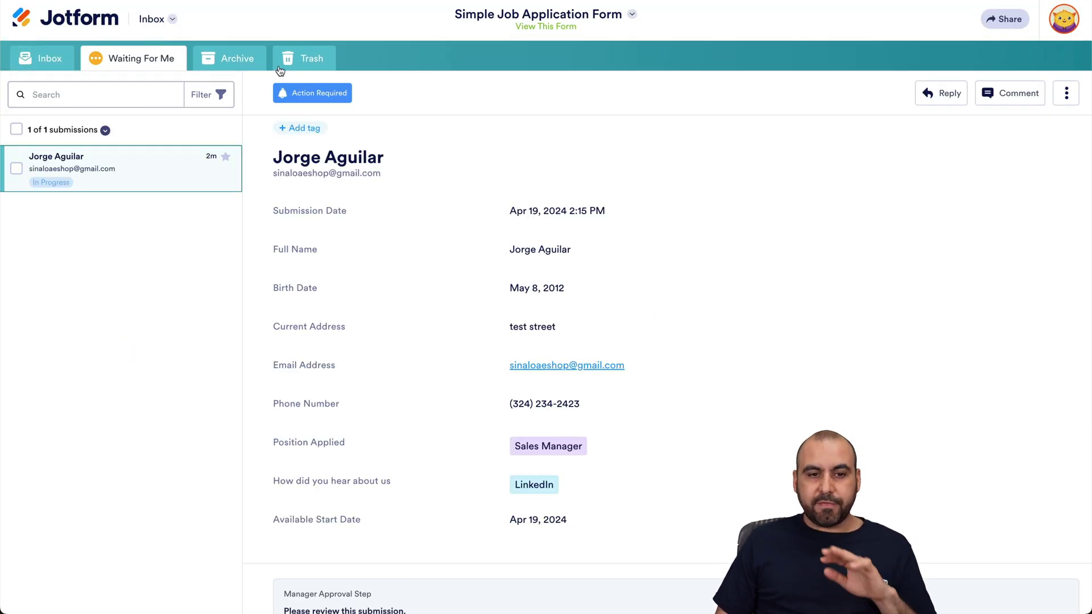
pyautogui.scroll(-1, 315, 283)
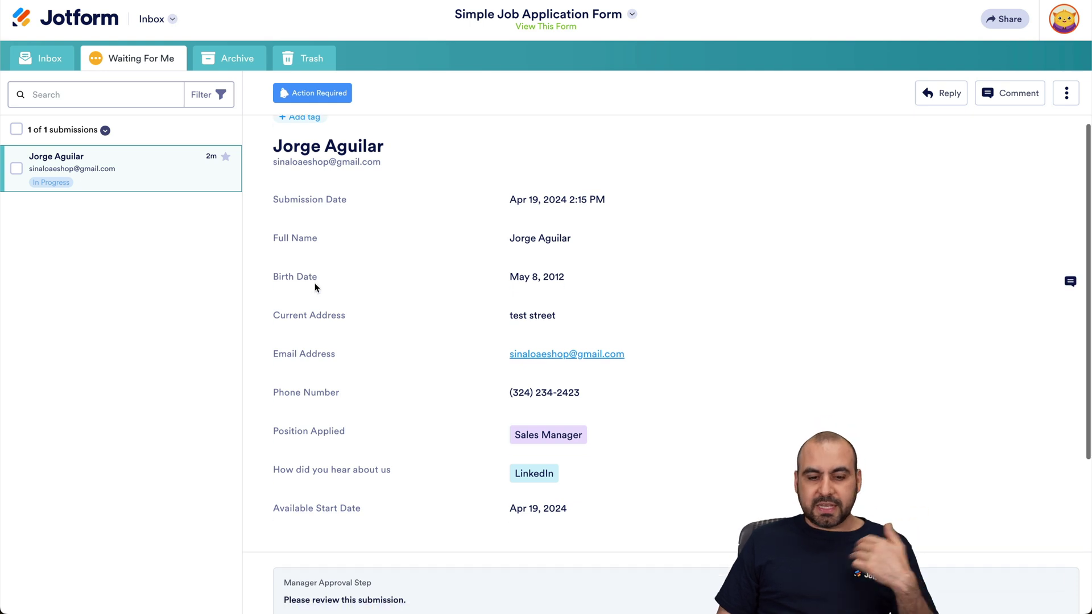
pyautogui.scroll(-3, 315, 282)
pyautogui.scroll(-2, 315, 282)
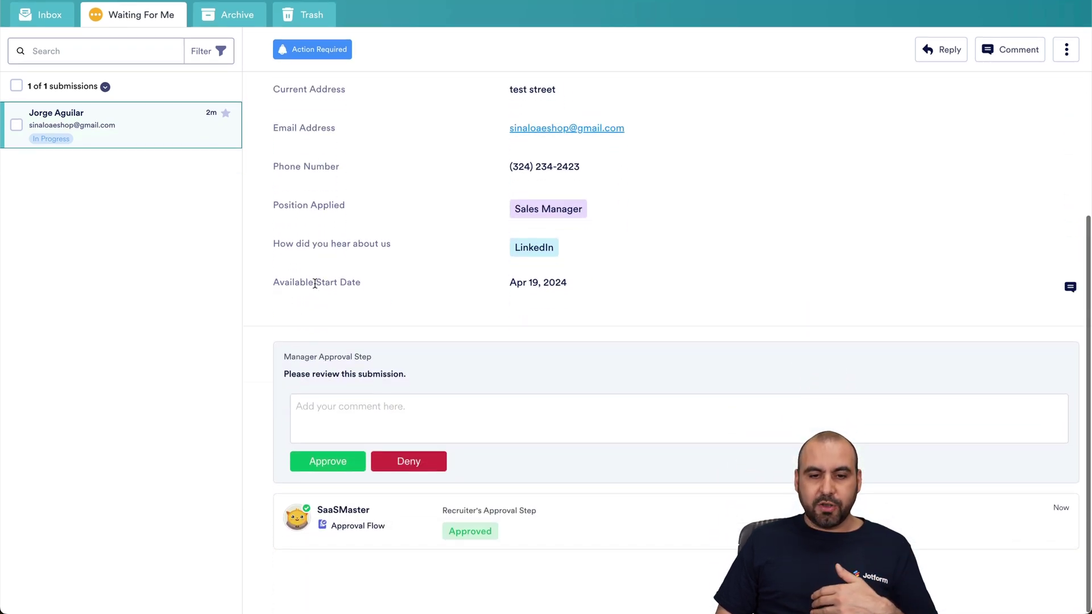
pyautogui.scroll(2, 315, 283)
pyautogui.scroll(-1, 315, 284)
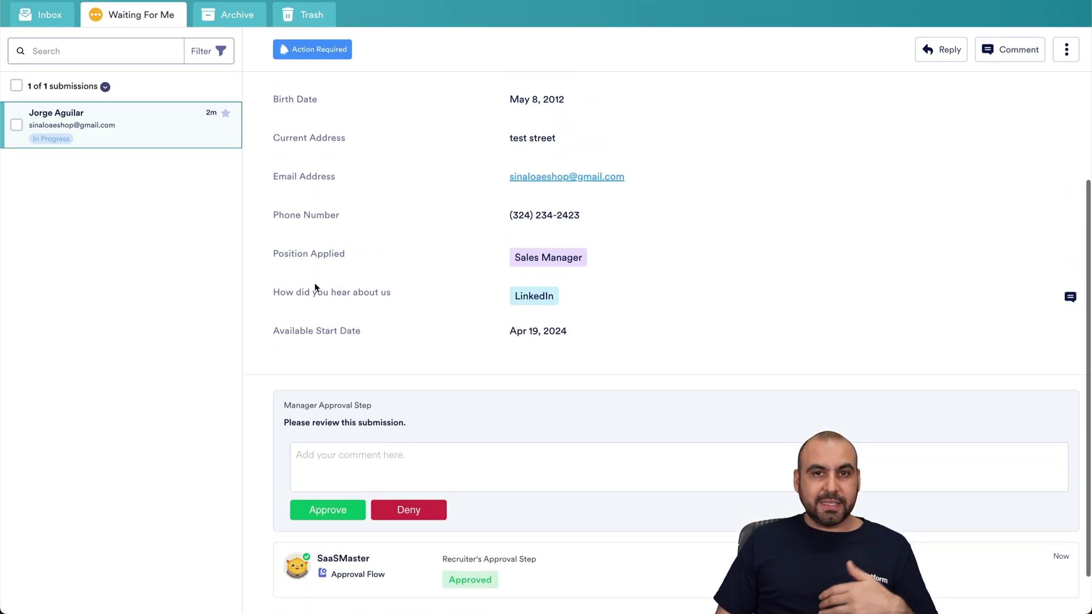
pyautogui.scroll(4, 315, 282)
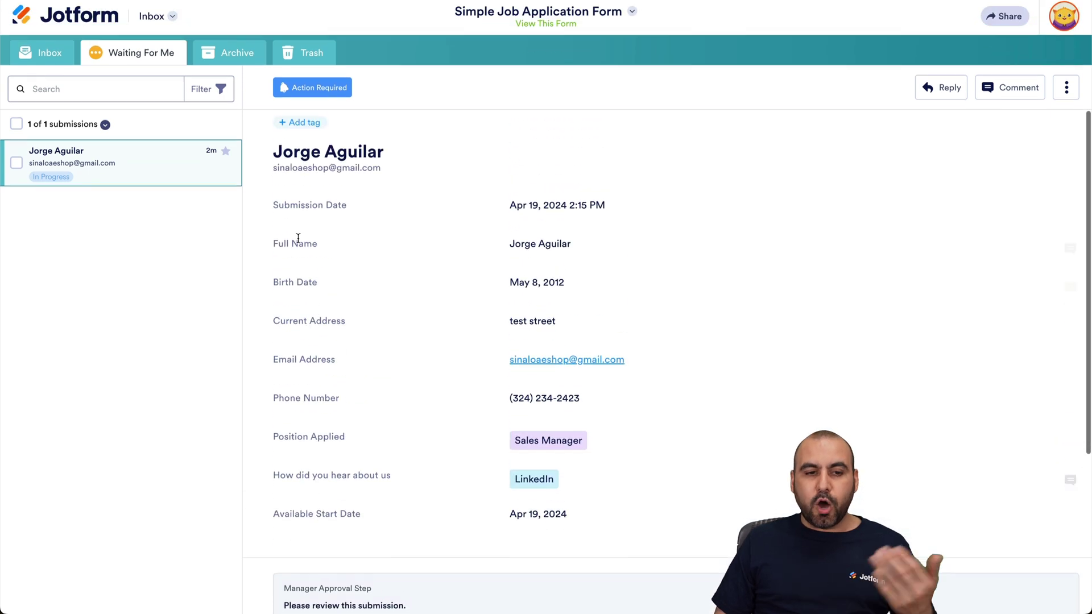